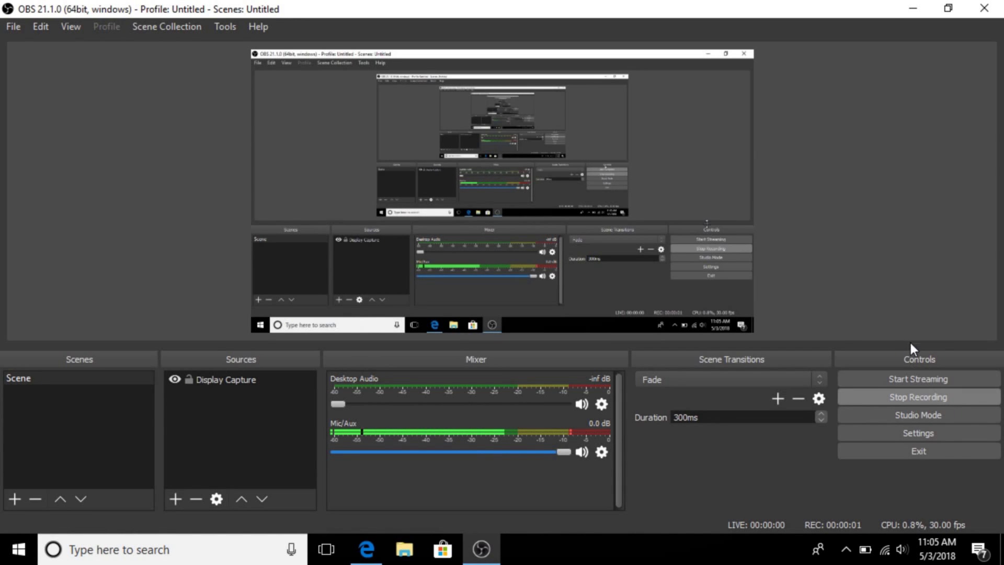
Step: Scroll ravencoin.org to the downloads links and open the Ravencoin binaries on GitHub
left_click(910, 7)
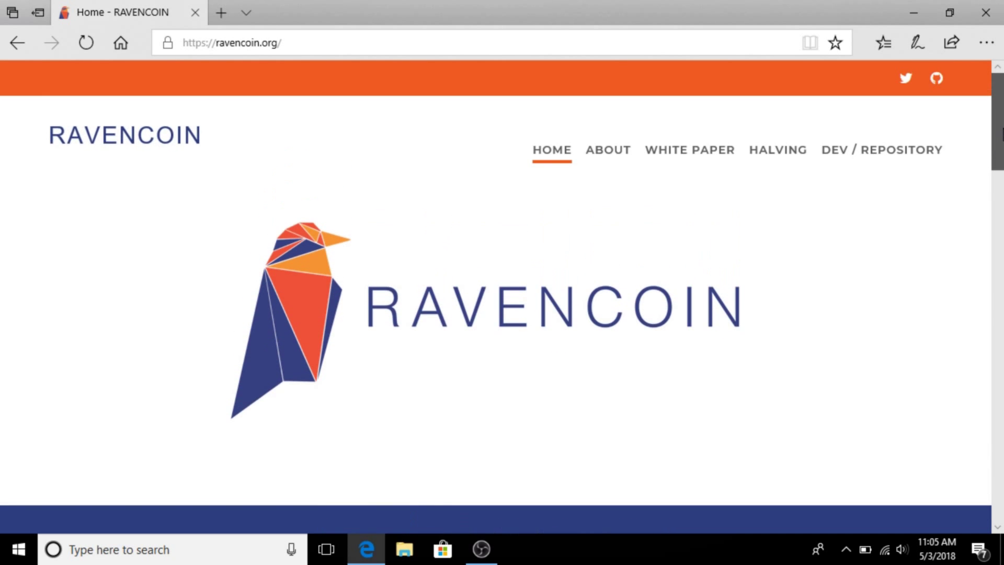
left_click_drag(1000, 134, 319, 362)
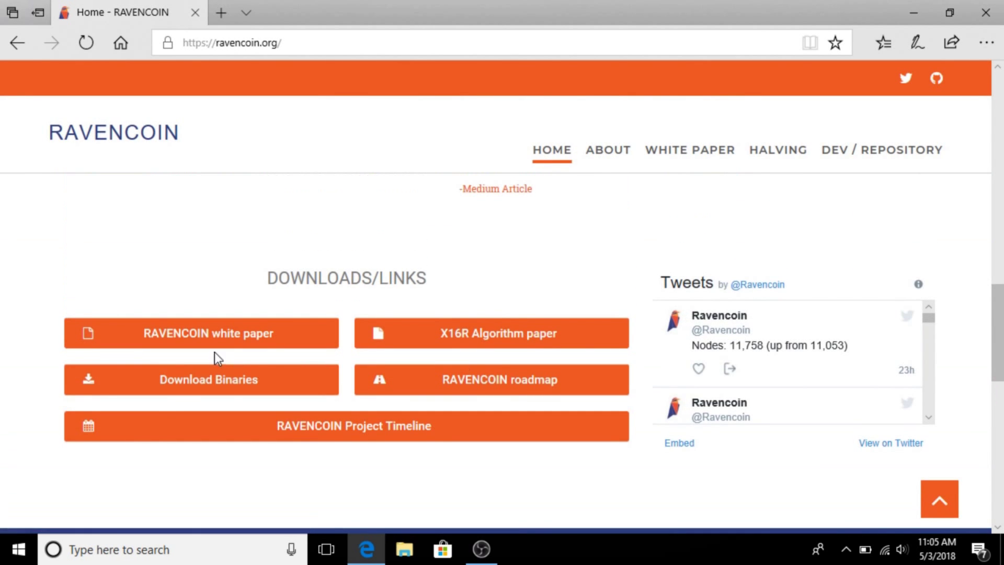
left_click(190, 387)
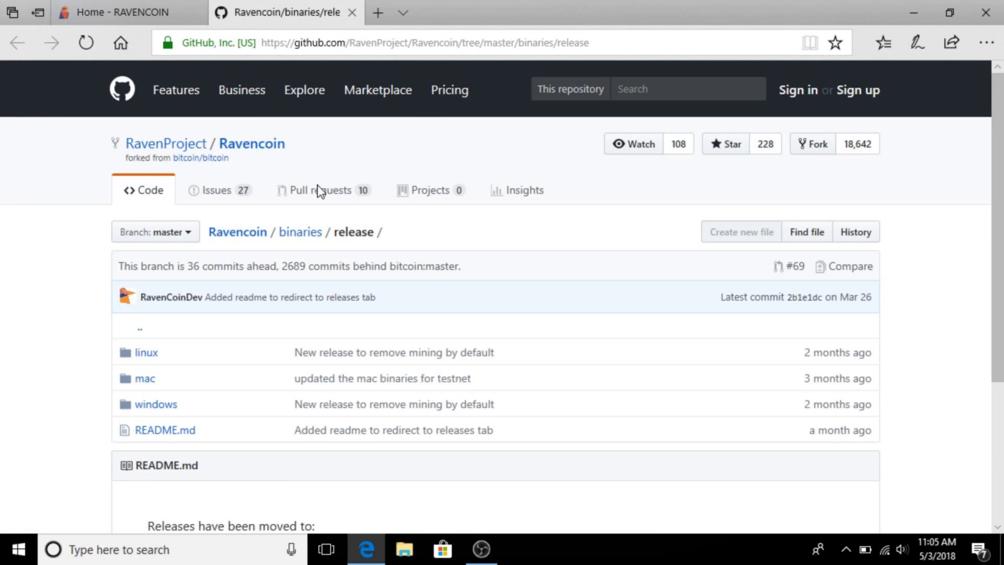
Step: Download raven-qt.exe from the windows binaries folder and save it
left_click(139, 407)
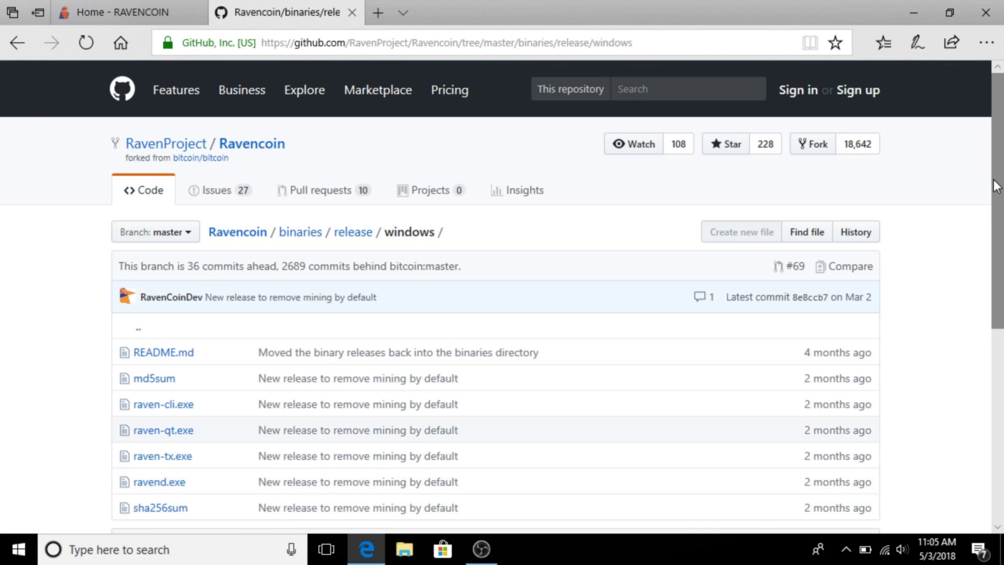
left_click(159, 432)
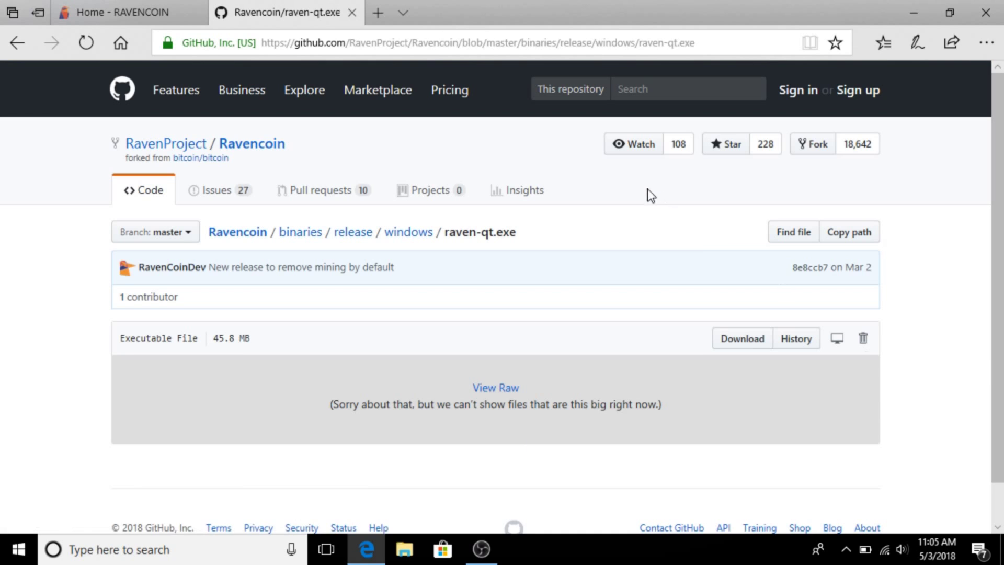
left_click(742, 338)
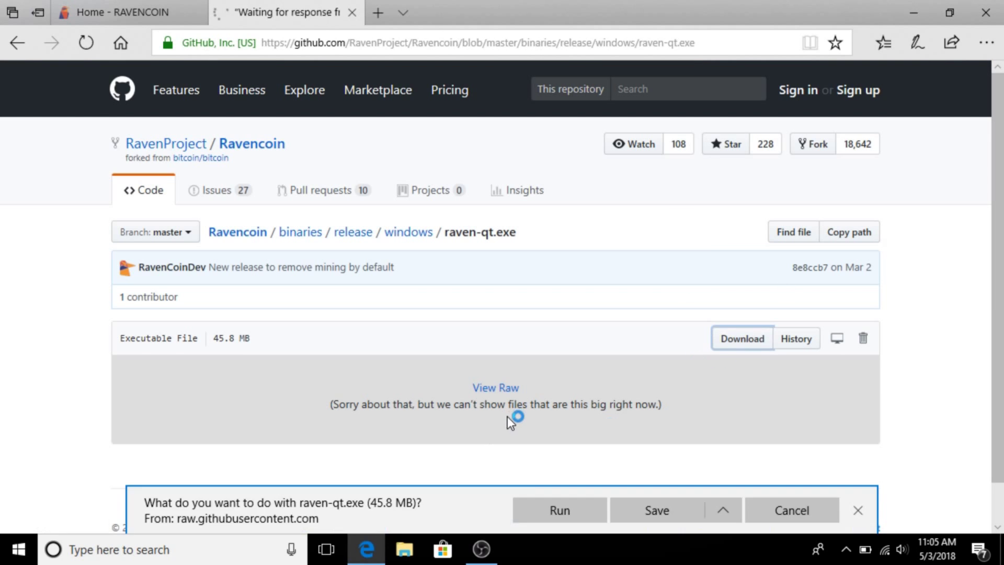
left_click(652, 509)
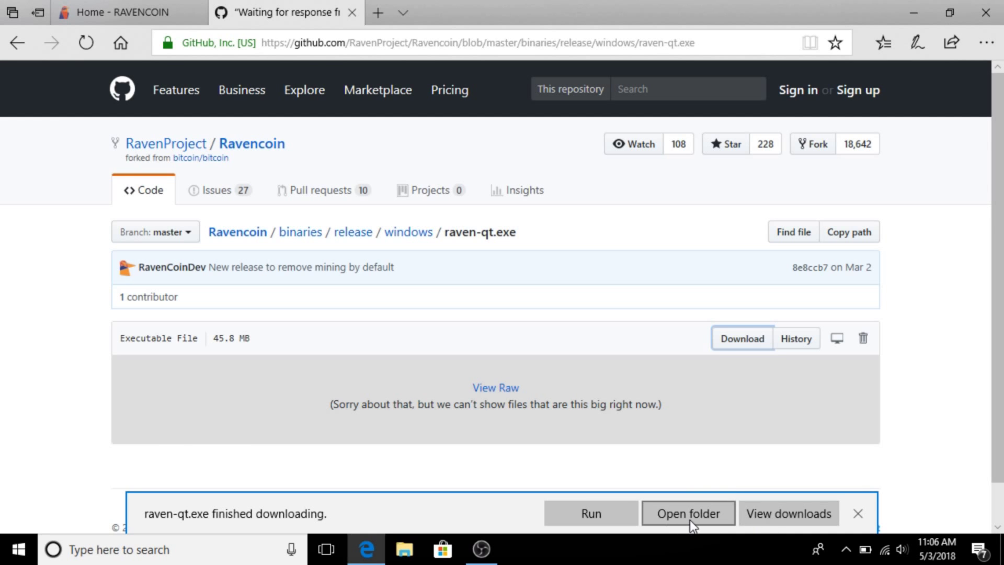
Step: Turn Wi-Fi off in Network & Internet settings
right_click(886, 550)
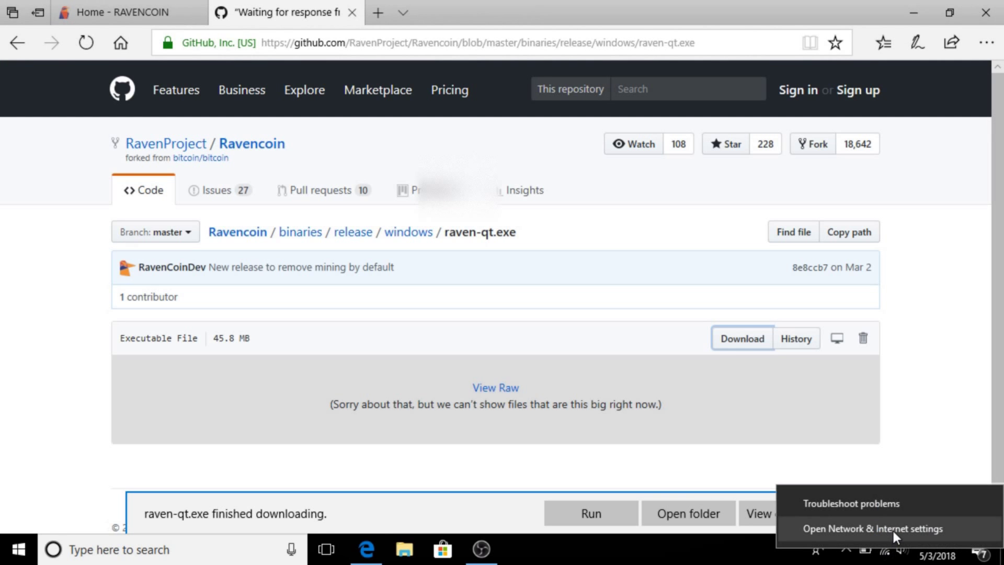
left_click(893, 529)
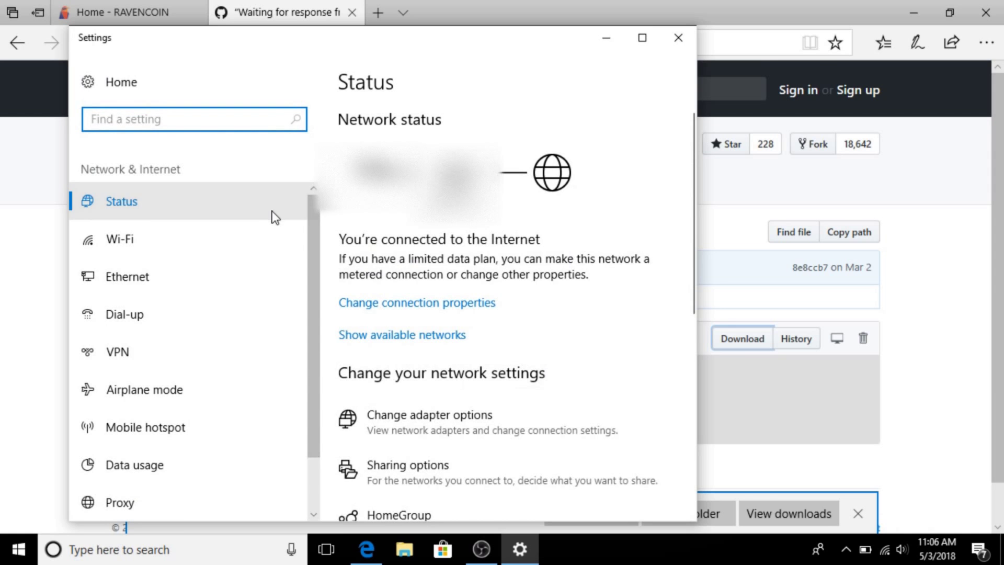
left_click_drag(418, 46, 580, 15)
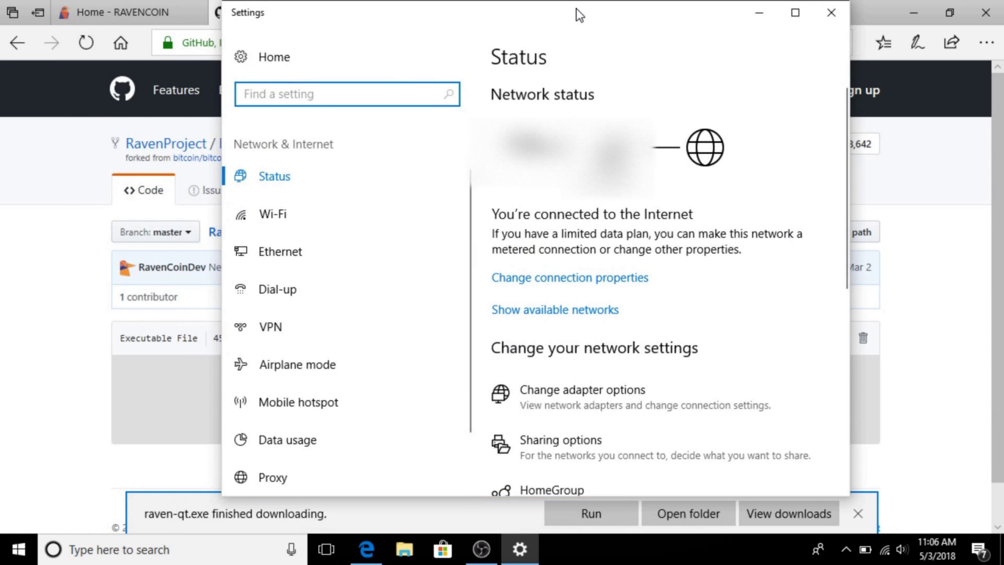
left_click(303, 213)
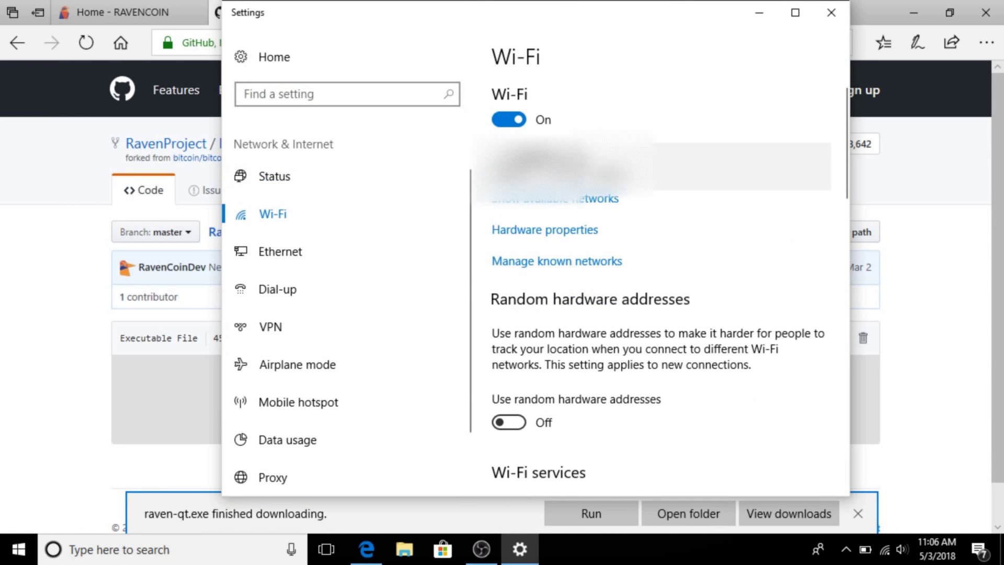
left_click(506, 121)
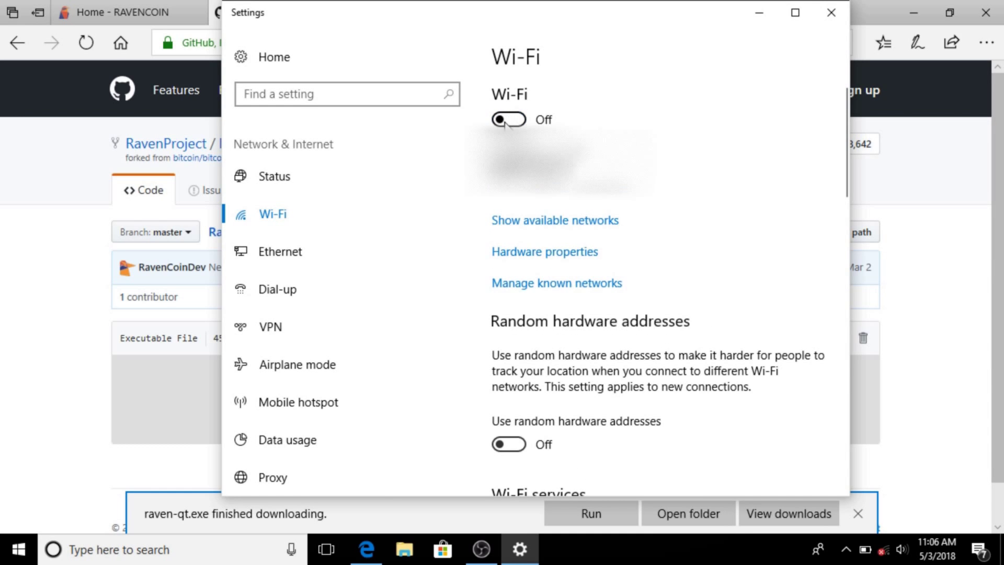
Step: Disable the Ethernet, Wi-Fi and Bluetooth network adapters, then close Settings
left_click(286, 250)
left_click(549, 234)
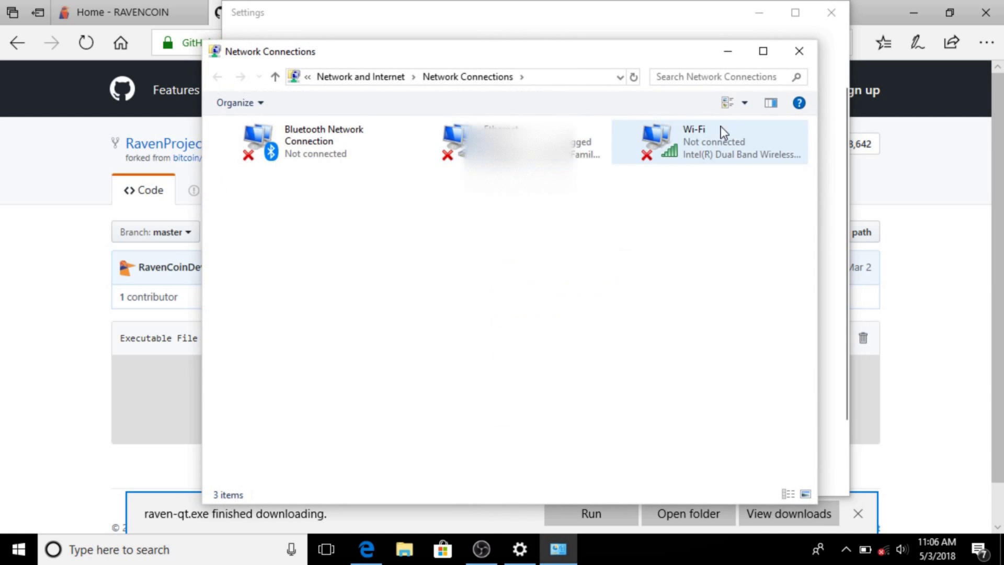
right_click(515, 160)
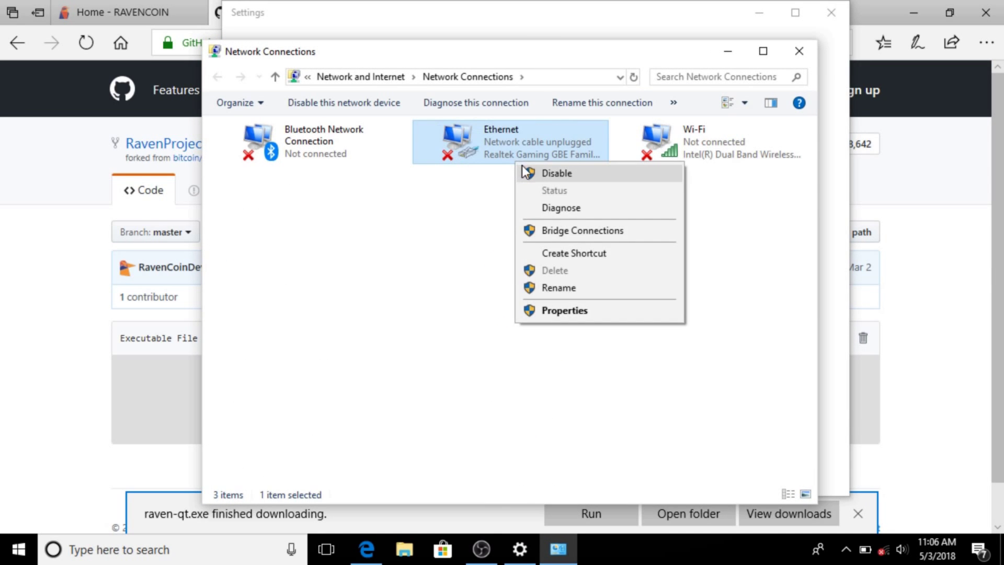
left_click(523, 173)
right_click(645, 149)
left_click(672, 159)
right_click(293, 133)
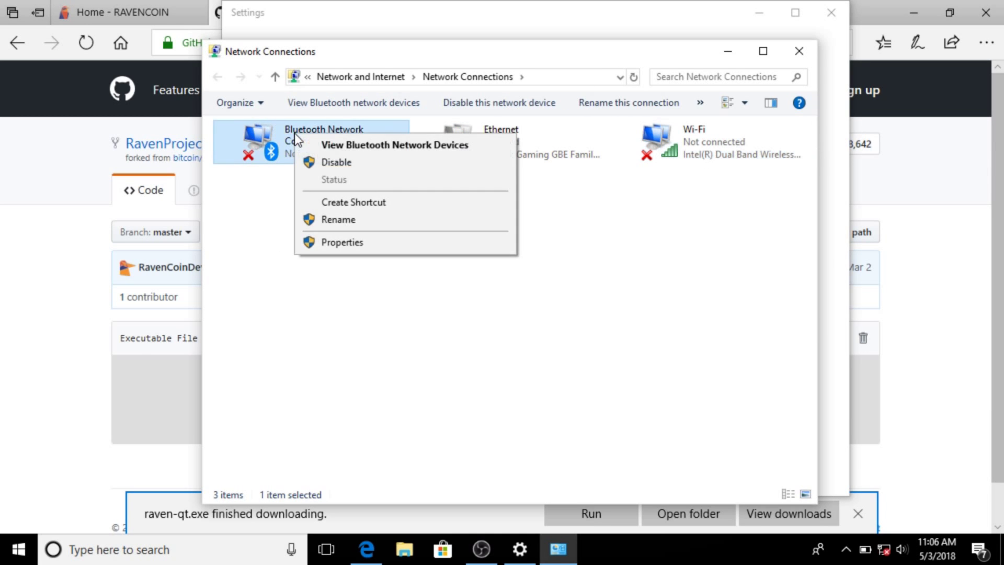
left_click(330, 163)
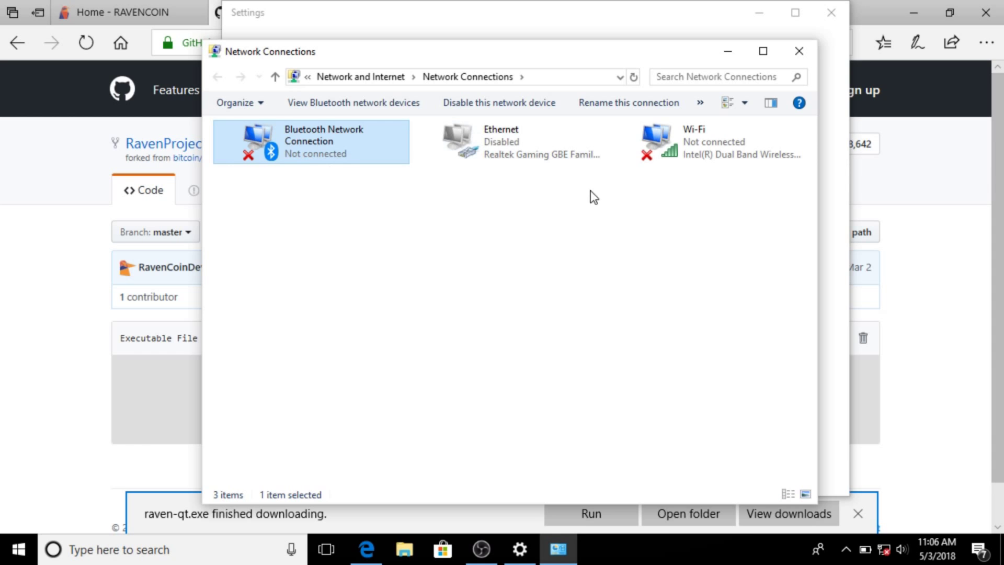
left_click(707, 127)
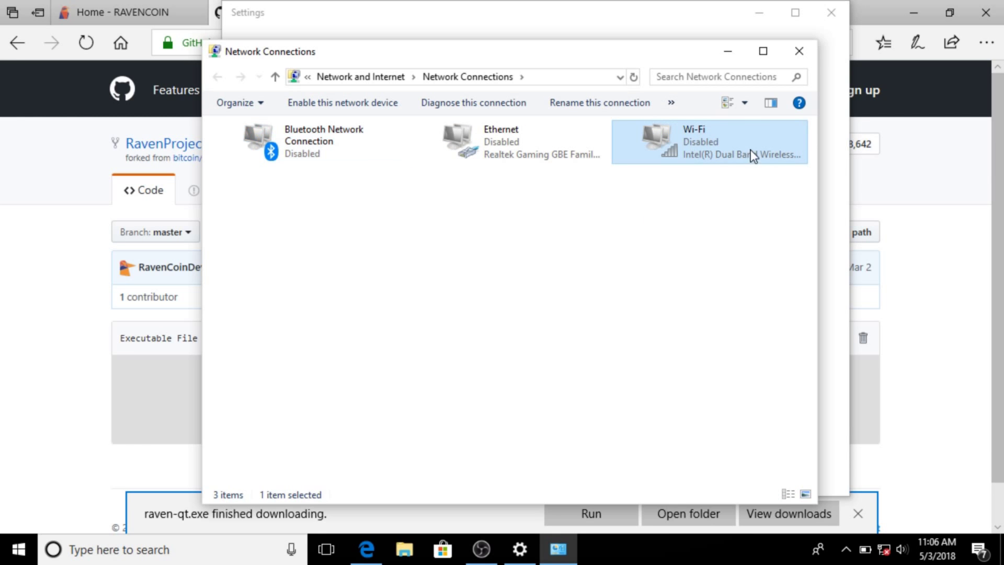
left_click(798, 52)
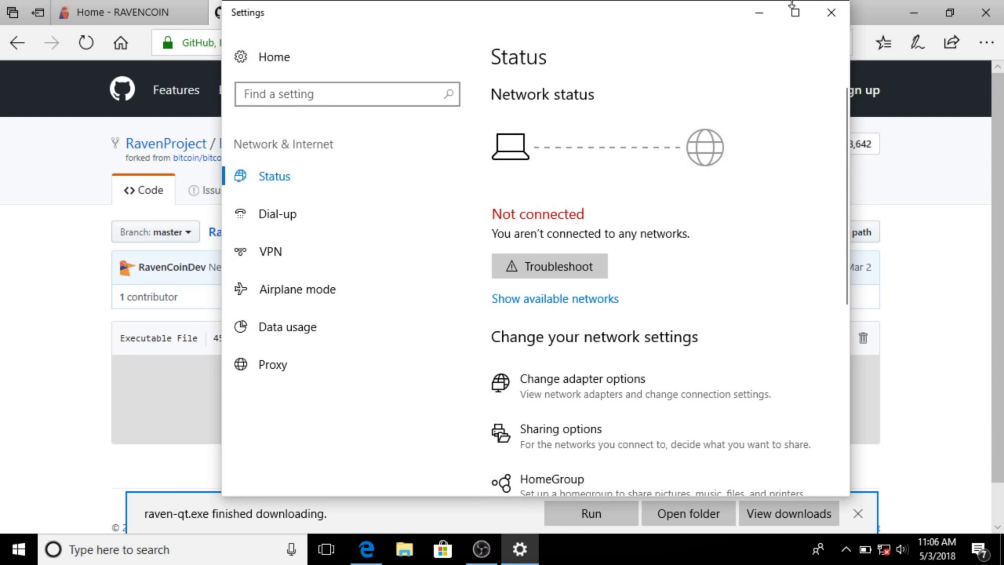
left_click(831, 12)
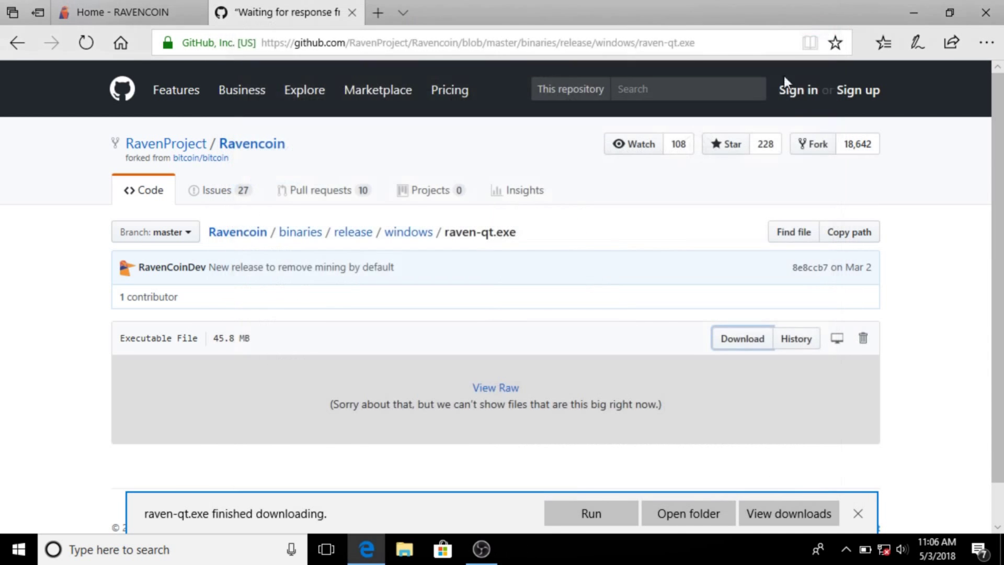
Step: Run raven-qt.exe with the default data directory, allow firewall access, and dismiss the sync notice
left_click(591, 507)
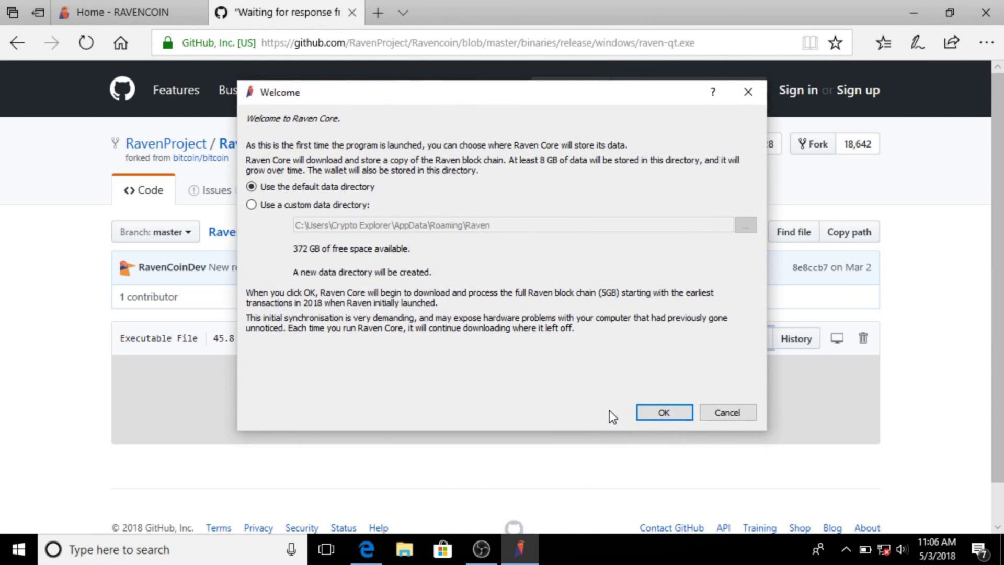
left_click(657, 413)
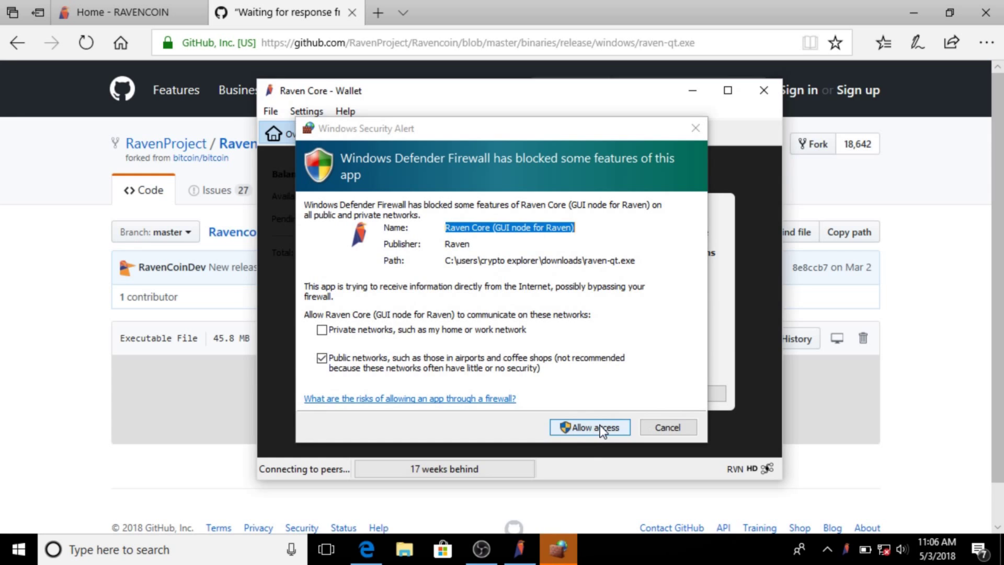
left_click(651, 429)
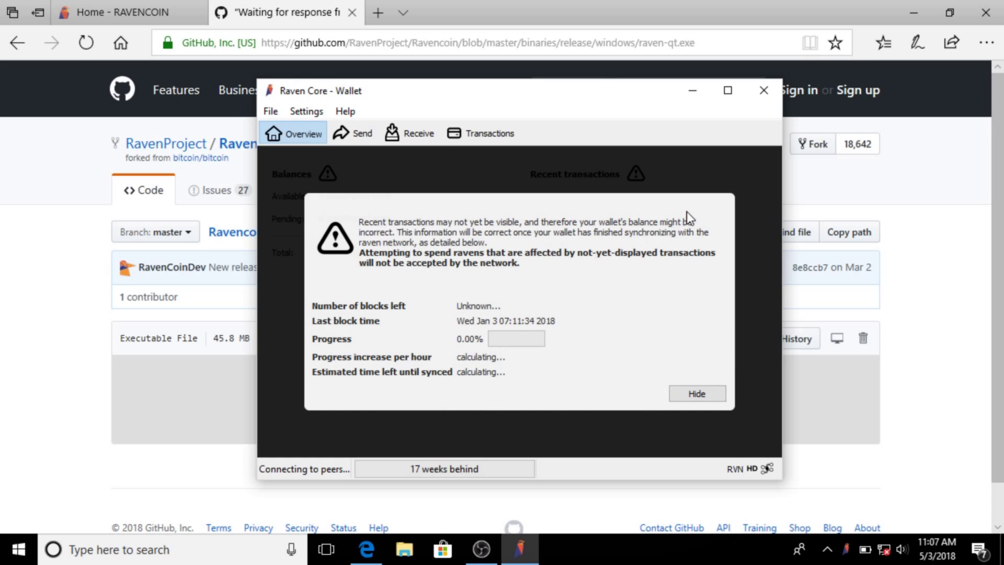
left_click(700, 393)
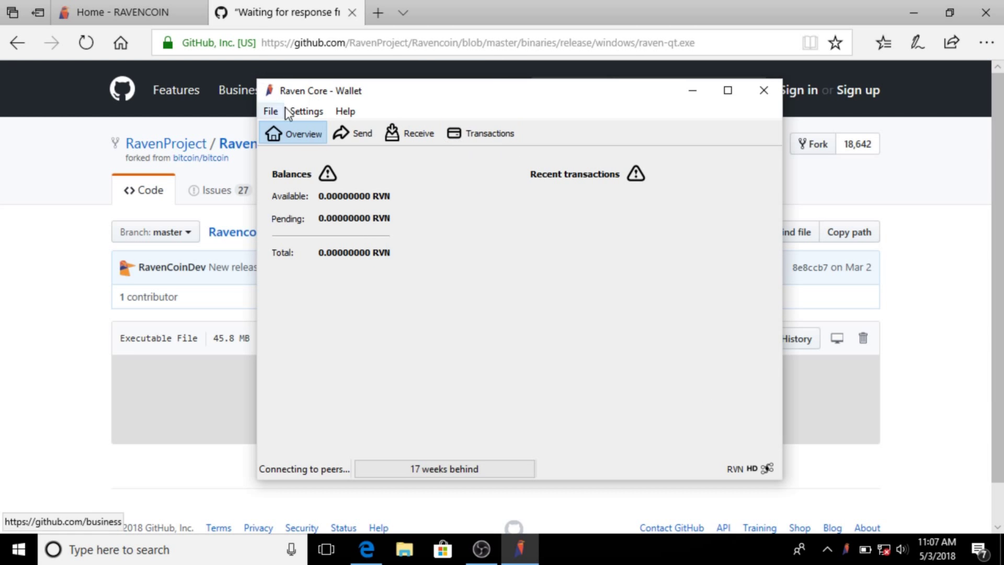
Step: Add a receiving address labelled 'Raven Cold Storage' under File > Receiving addresses, then close the list
left_click(270, 112)
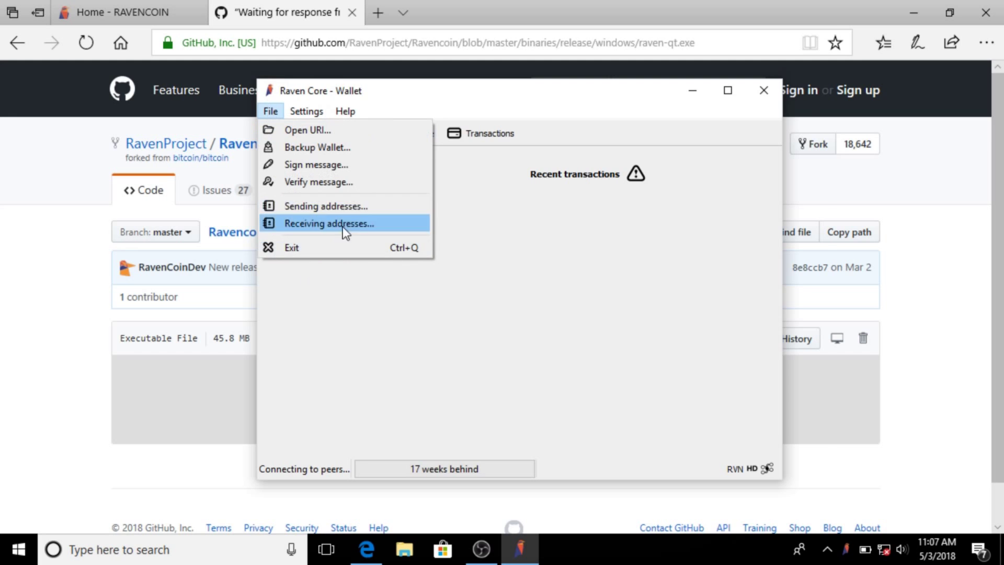
left_click(356, 222)
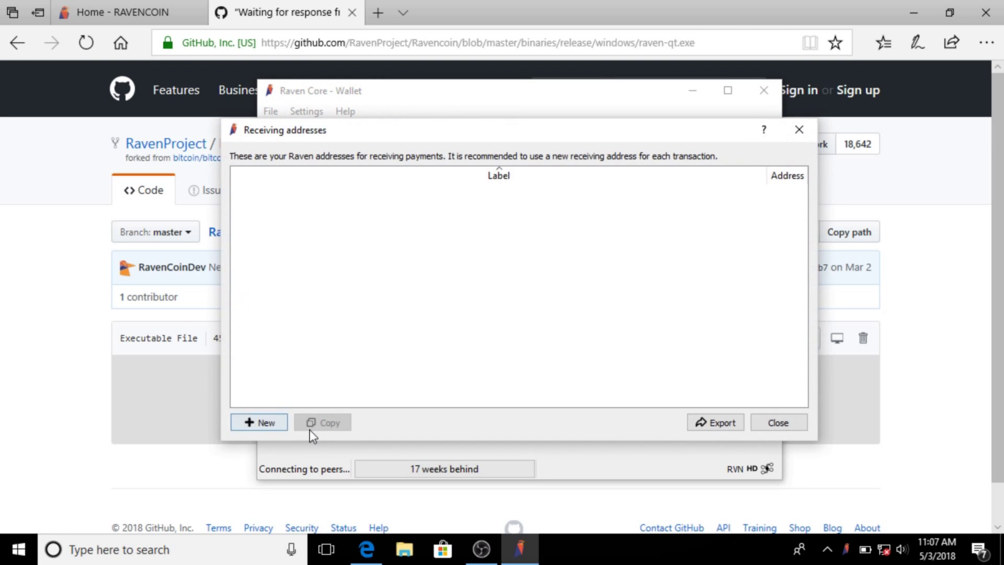
left_click(266, 423)
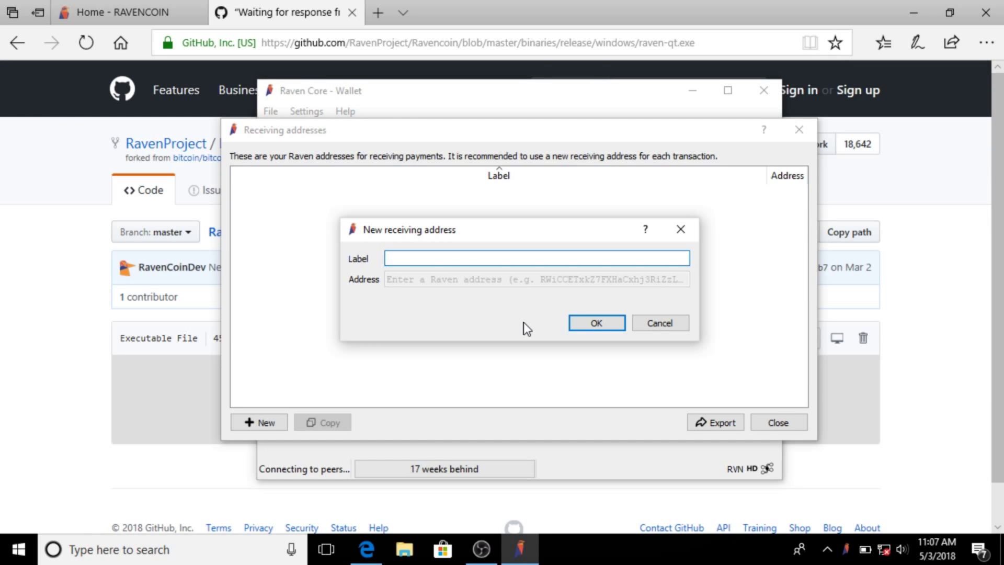
type("Raven Cold Storage")
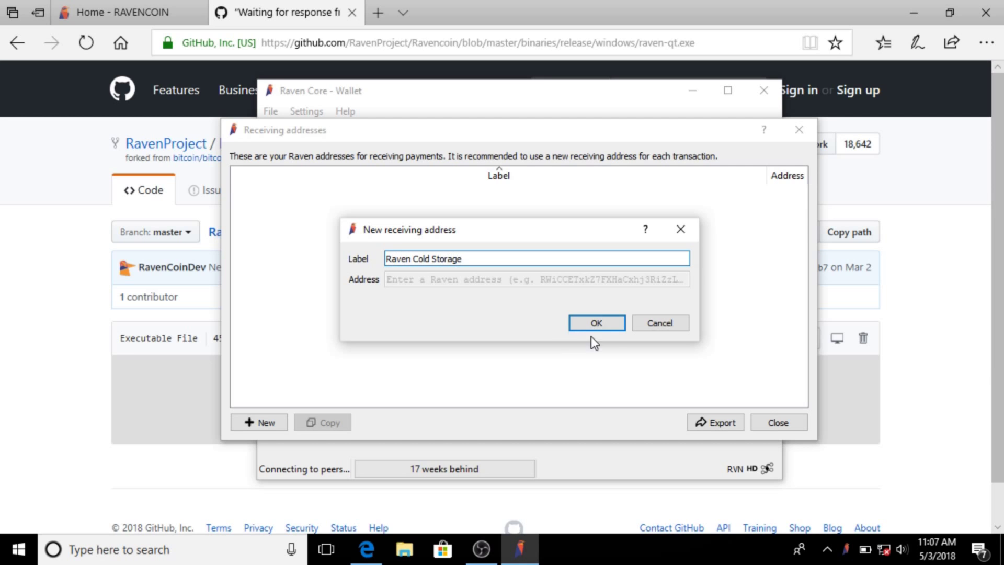
left_click(606, 324)
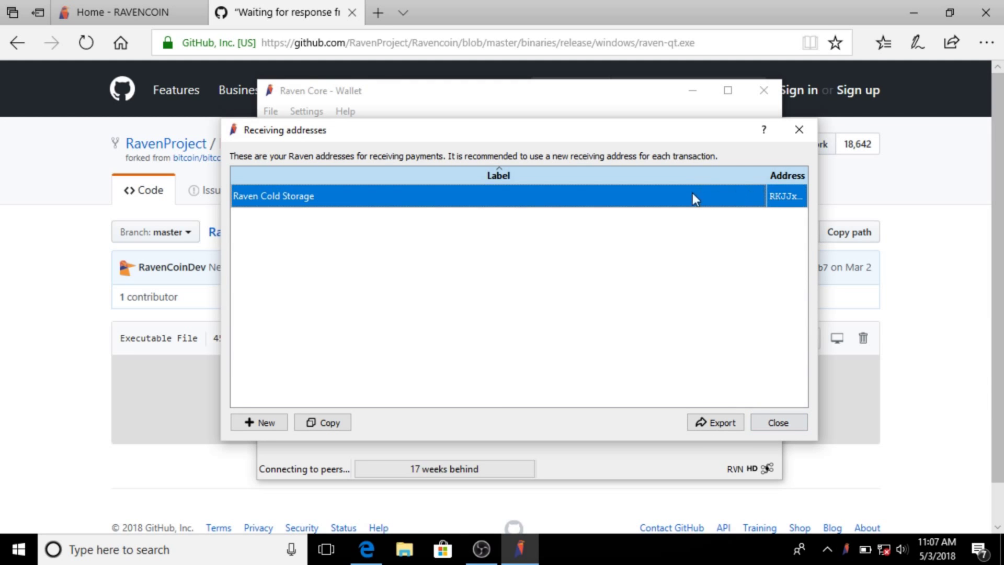
left_click(785, 427)
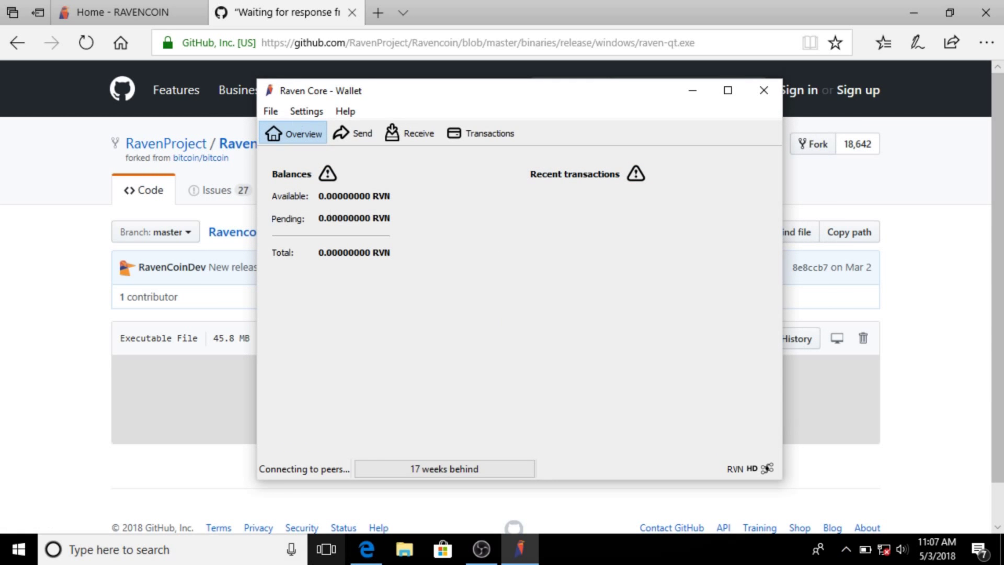
Step: Launch Notepad and copy the Raven Cold Storage address from the wallet's receiving addresses
left_click(177, 550)
type("note")
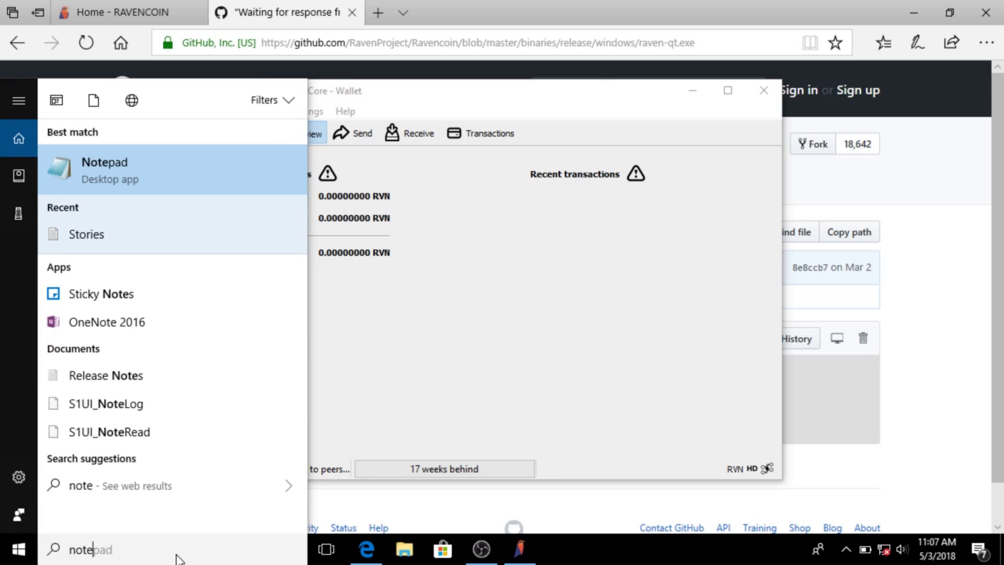
key("Return")
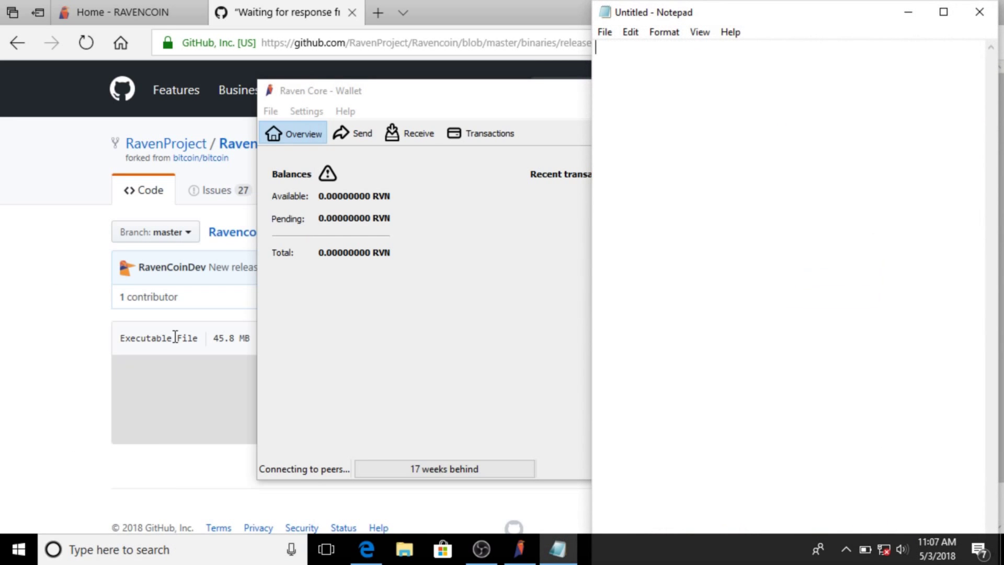
left_click(269, 112)
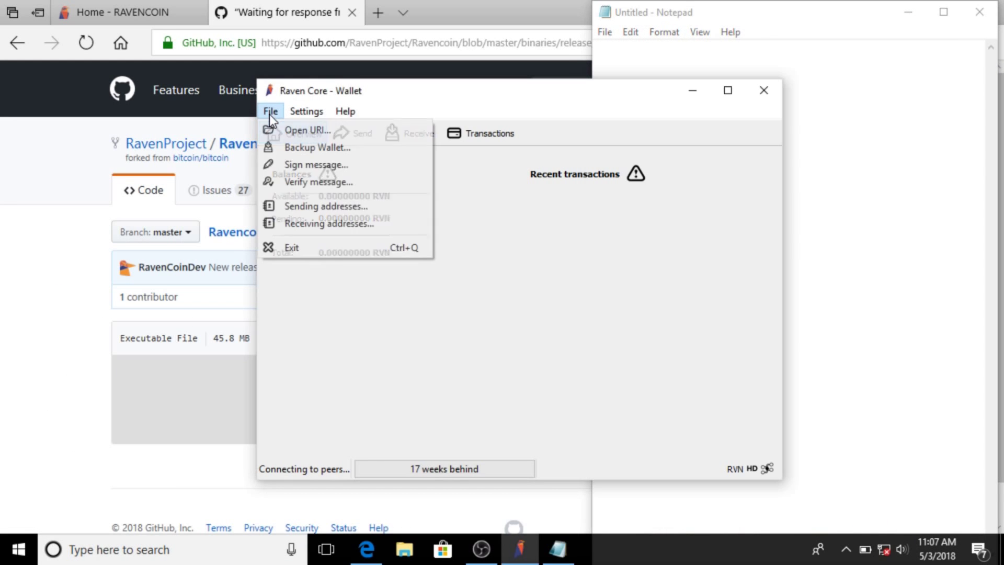
left_click(300, 225)
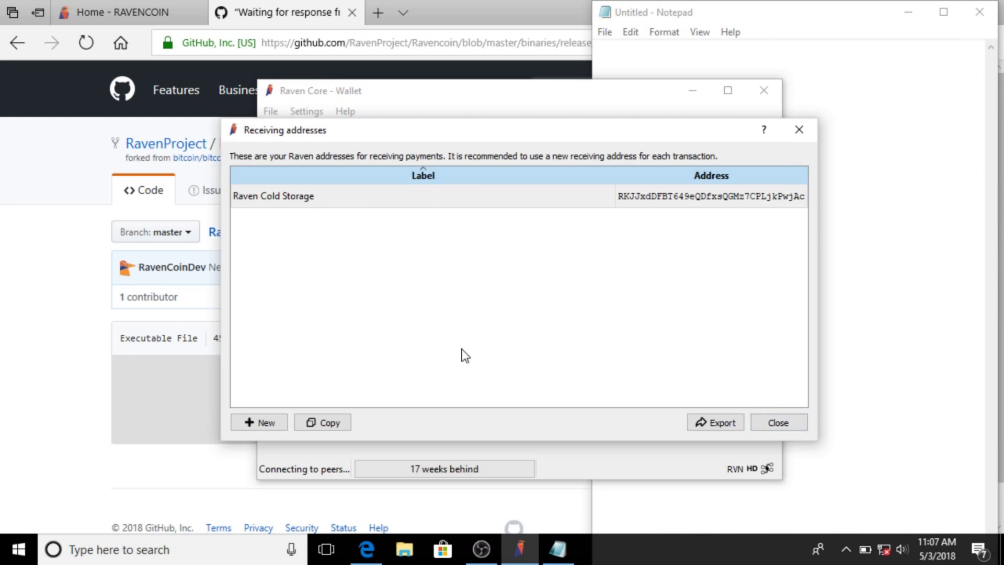
right_click(638, 194)
left_click(654, 200)
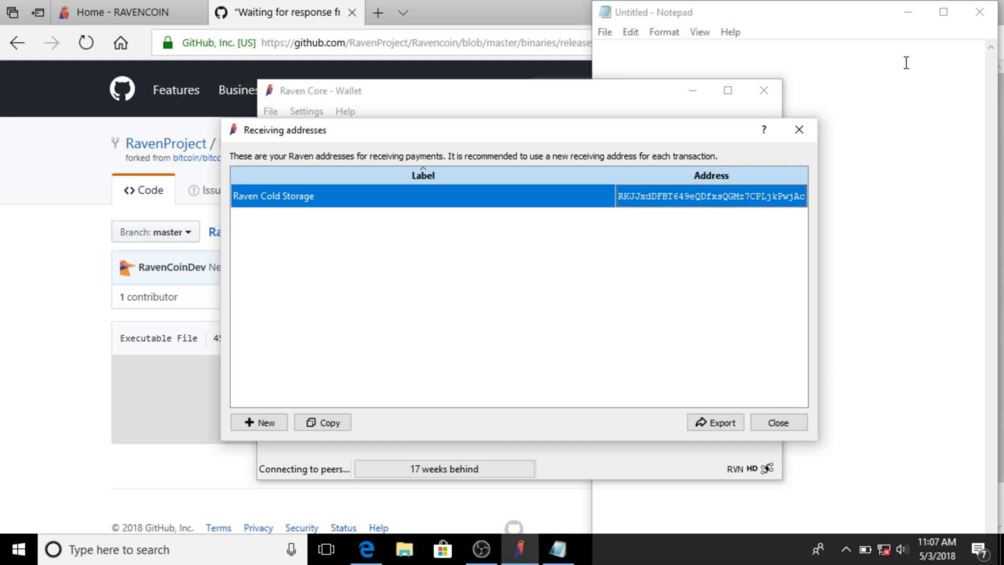
Step: Paste the address into Notepad prefixed 'Public Addresss:' with a 'Private Key' line below
left_click(906, 63)
right_click(905, 62)
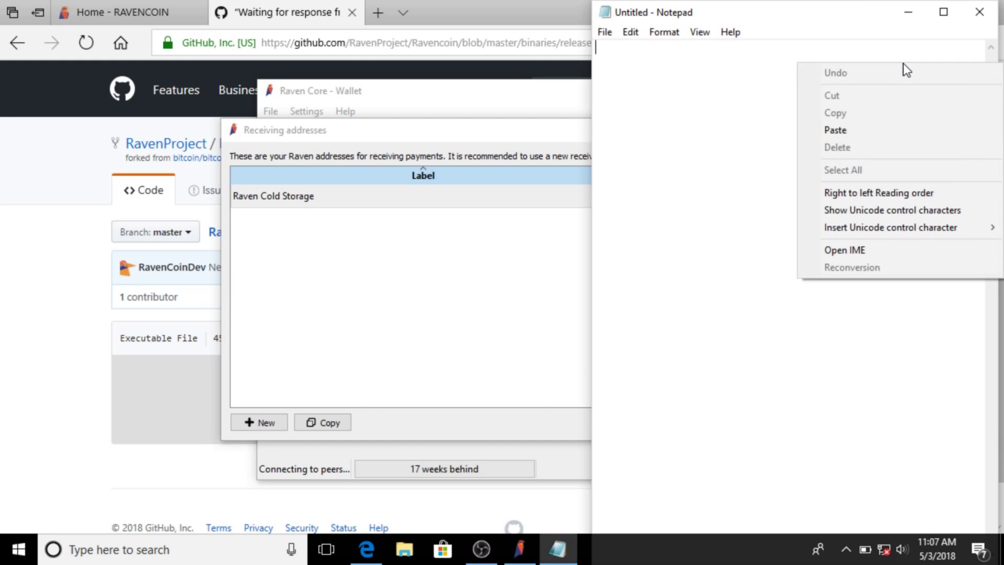
left_click(857, 135)
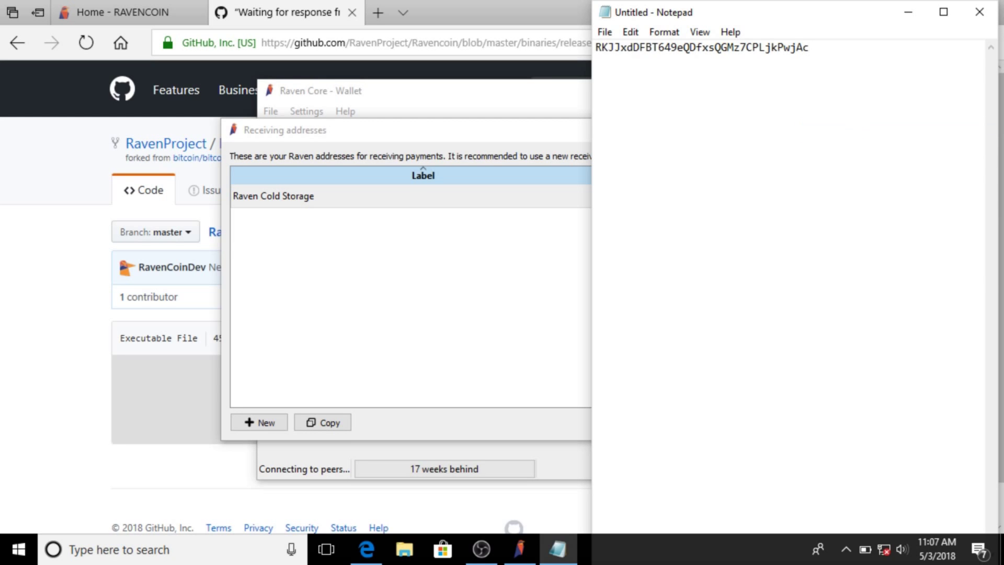
type("Public Ad")
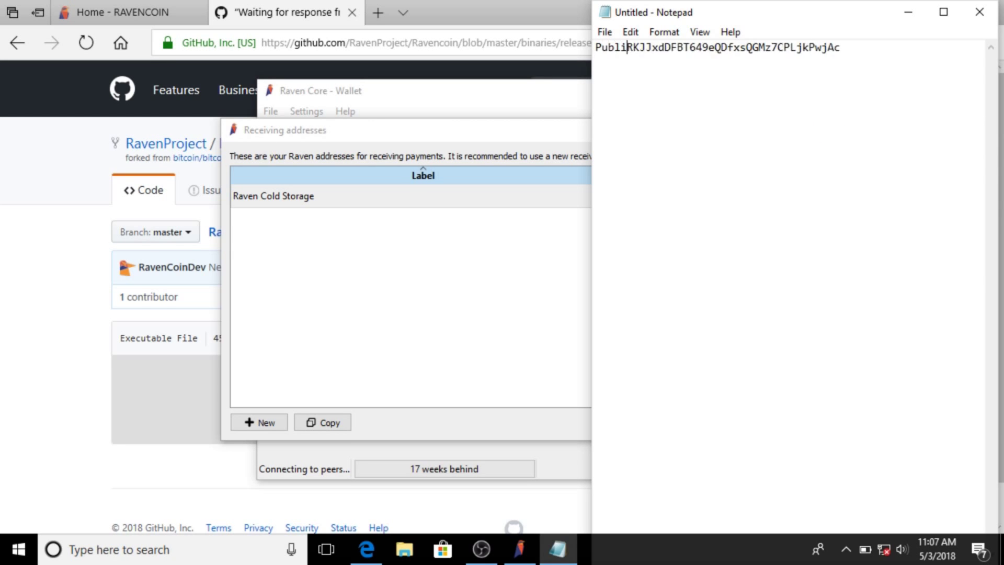
type("dresss:")
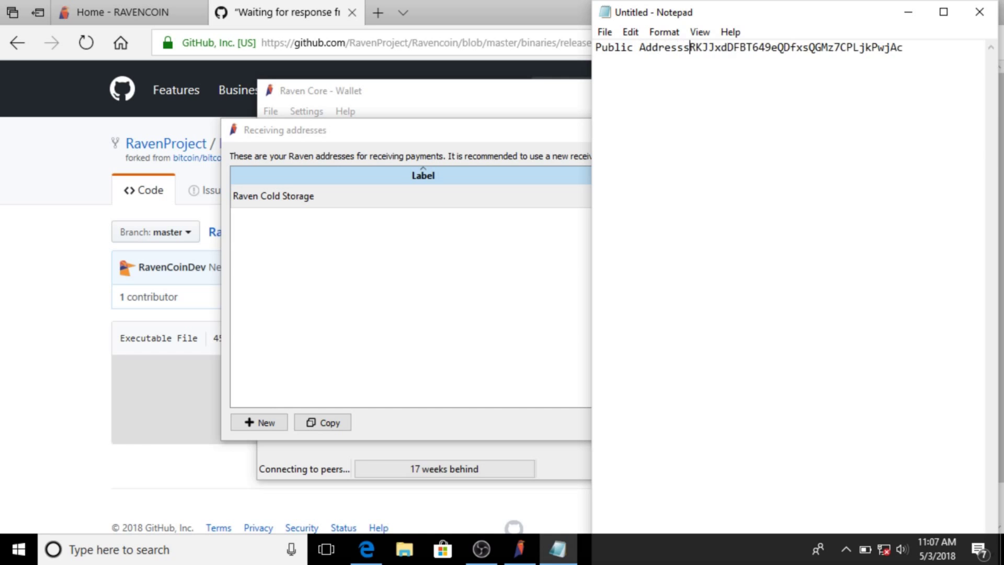
left_click(933, 51)
key("Return")
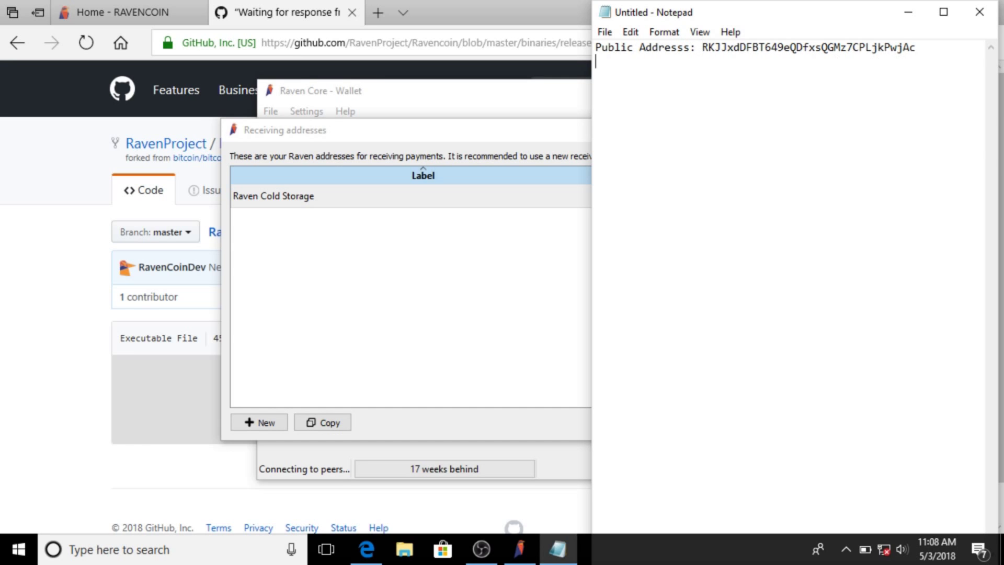
type("Private Key:")
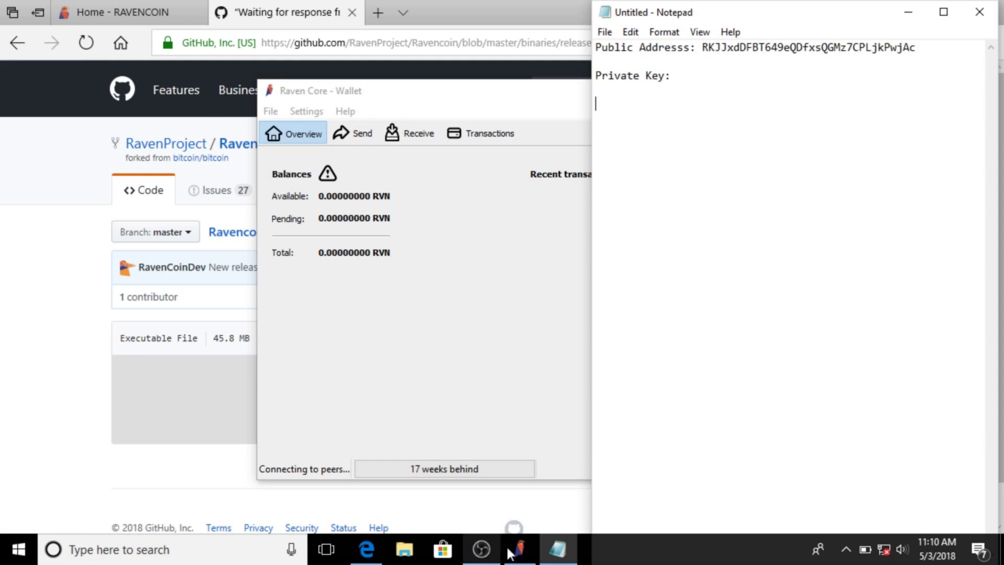
Step: Copy the public address from the Notepad line and switch back to the Raven Core wallet
double_click(739, 47)
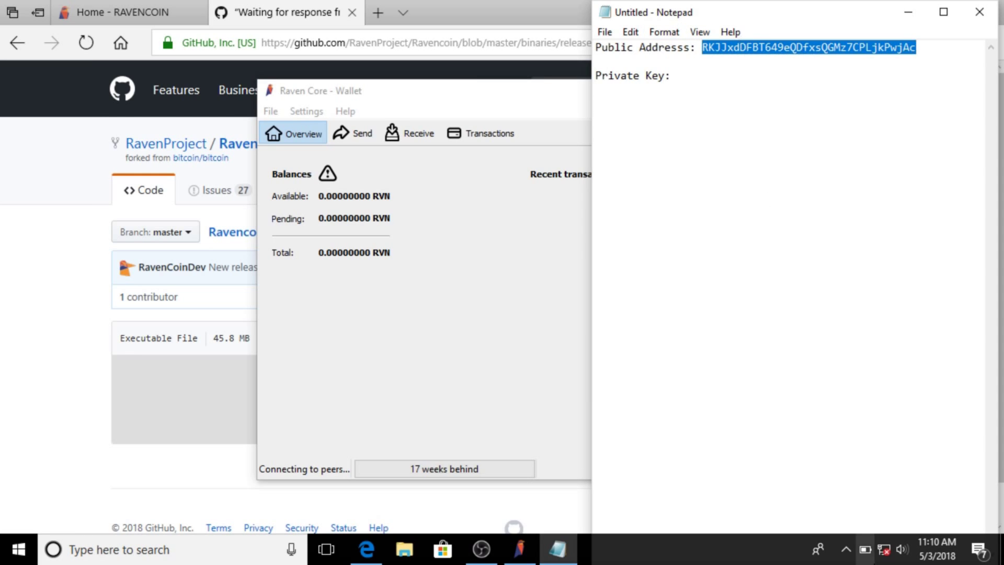
left_click(764, 63)
double_click(775, 48)
right_click(775, 48)
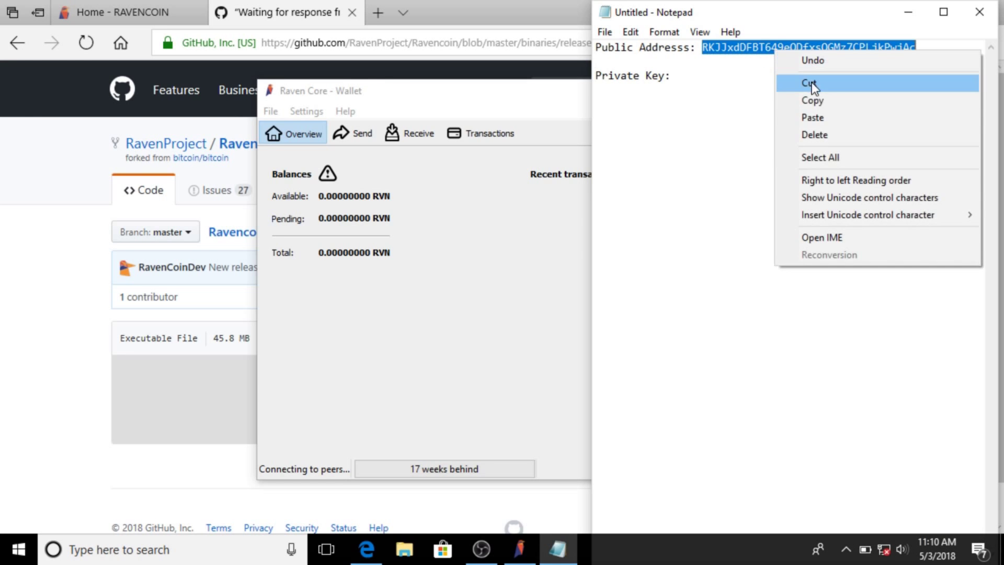
left_click(812, 100)
left_click(449, 226)
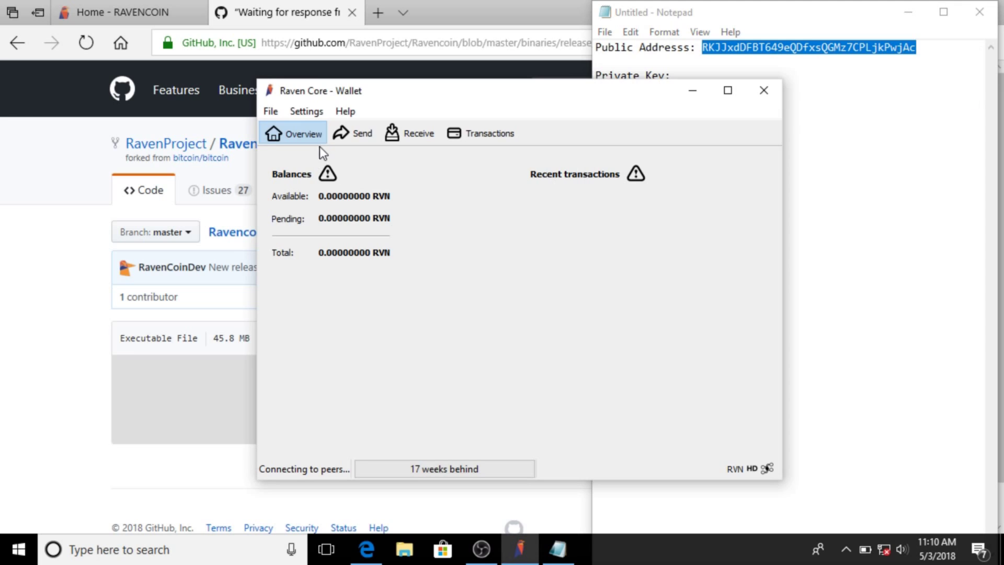
left_click(295, 112)
left_click(523, 316)
Step: Run dumpprivkey with the pasted public address in the debug console
left_click(309, 112)
mouse_move(345, 111)
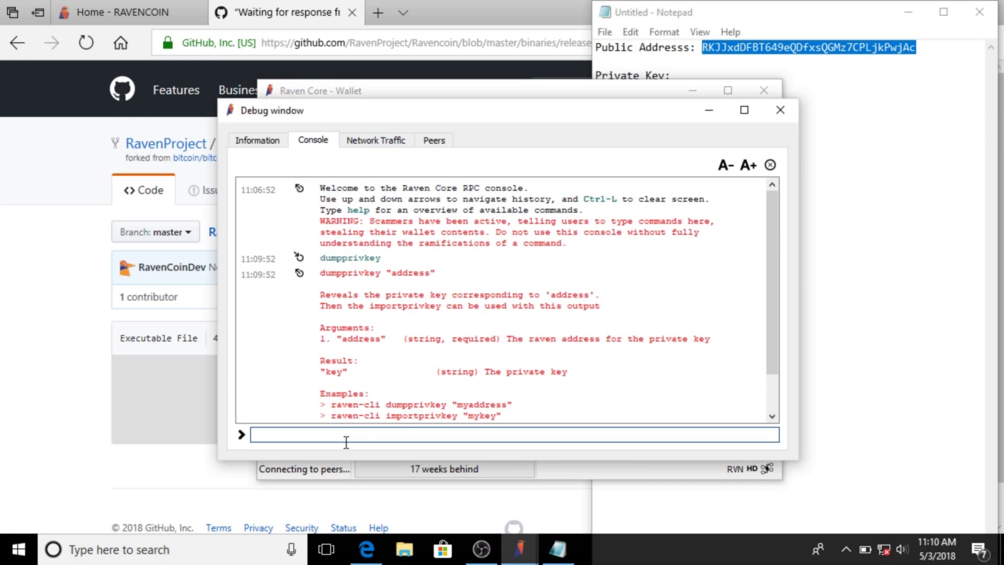
type("du")
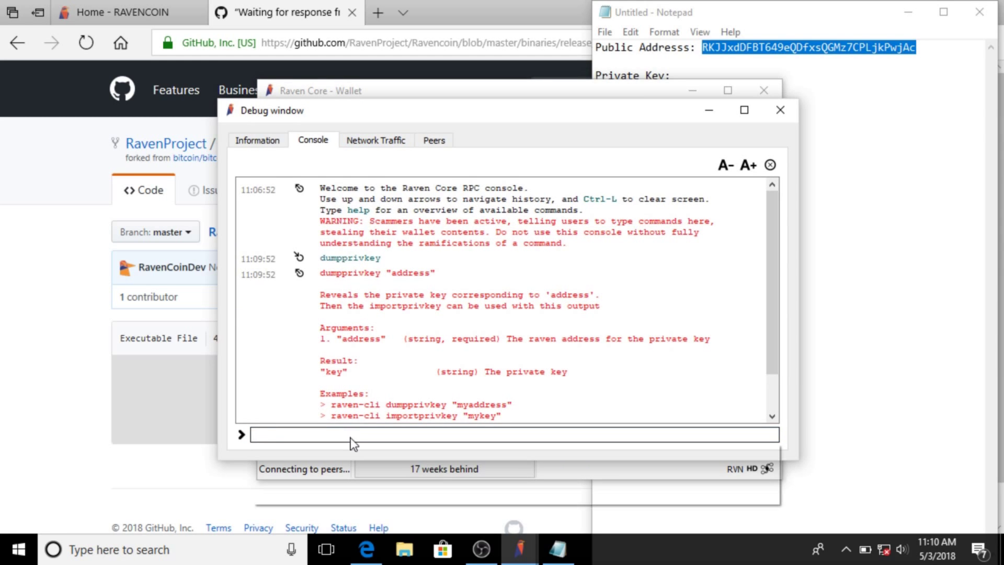
left_click(346, 448)
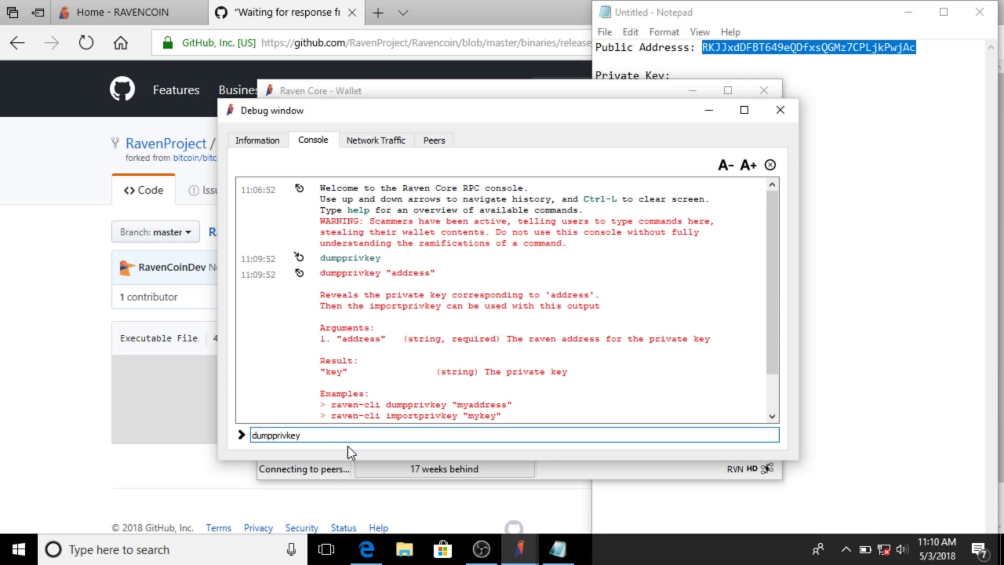
type("v")
key("BackSpace")
key("ctrl+v")
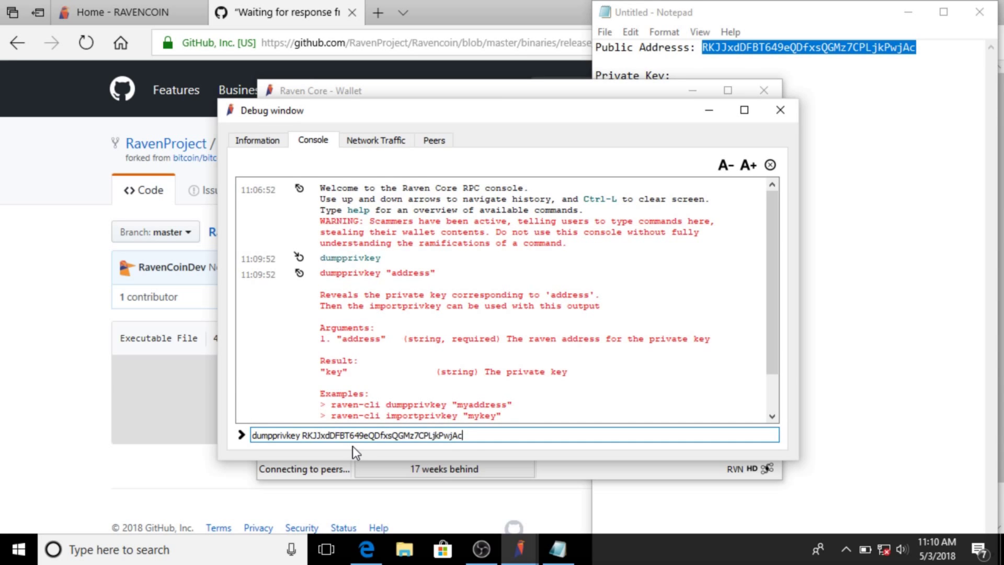
key("Return")
Step: Copy the returned private key and paste it after 'Private Key' in Notepad
double_click(453, 410)
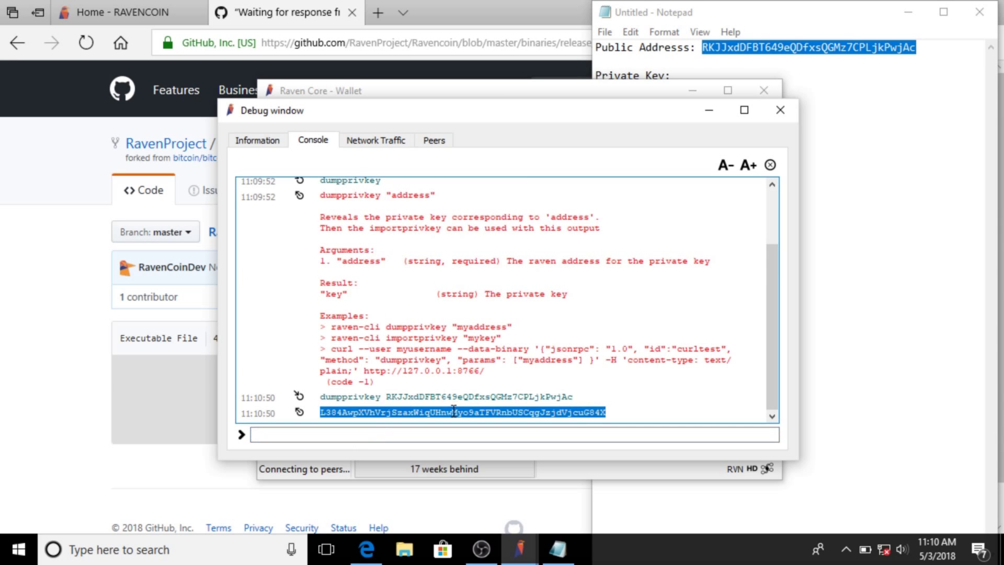
right_click(452, 412)
left_click(470, 420)
left_click(823, 69)
key("ctrl+v")
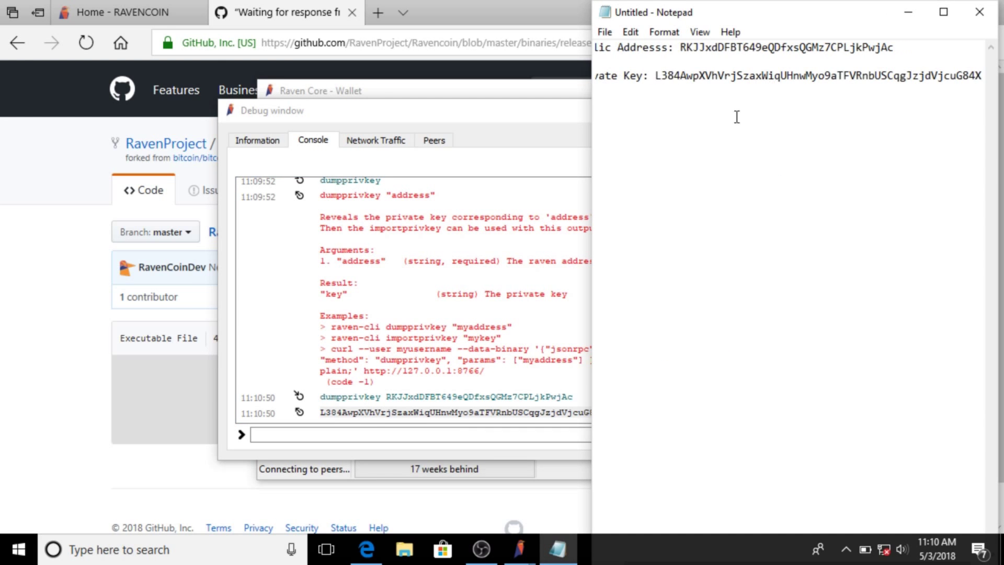
Step: Enlarge and reposition Notepad to show both saved lines, then return to the debug console
left_click_drag(584, 1, 273, 184)
left_click_drag(692, 264, 169, 222)
left_click(757, 283)
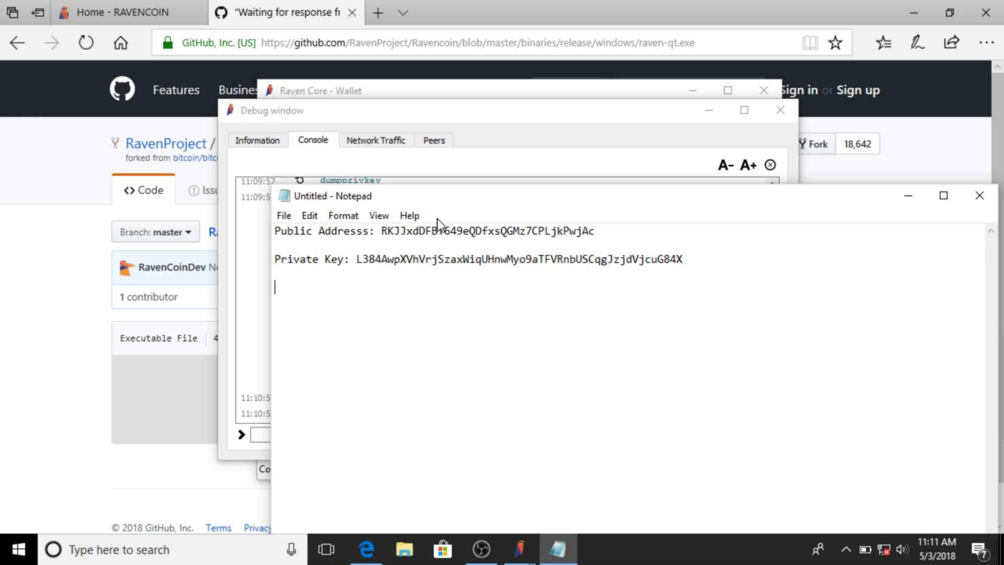
key("BackSpace")
left_click_drag(591, 206, 734, 147)
left_click(305, 278)
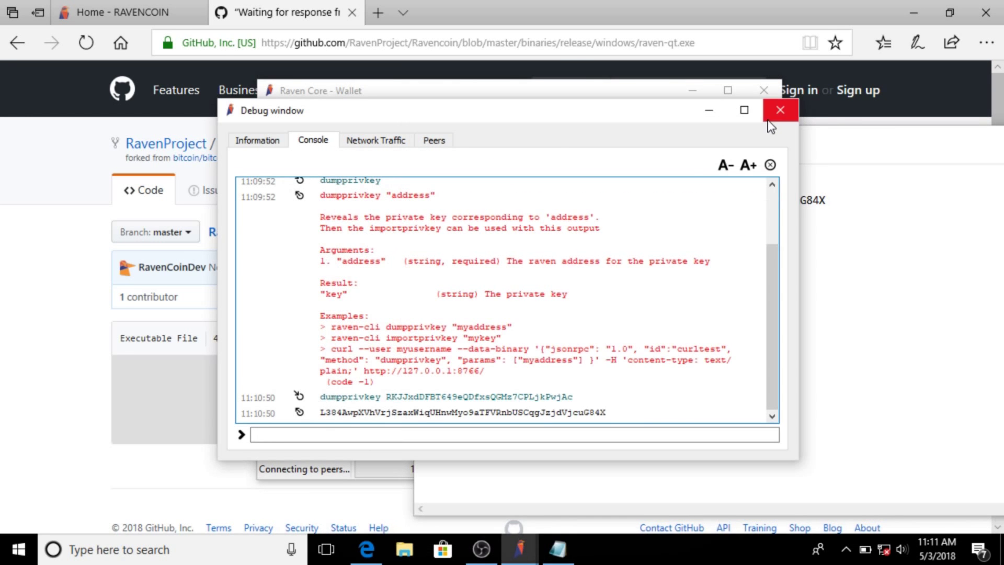
Step: Close the debug console and Raven Core, then open %appdata from Windows search
left_click(779, 111)
left_click(768, 99)
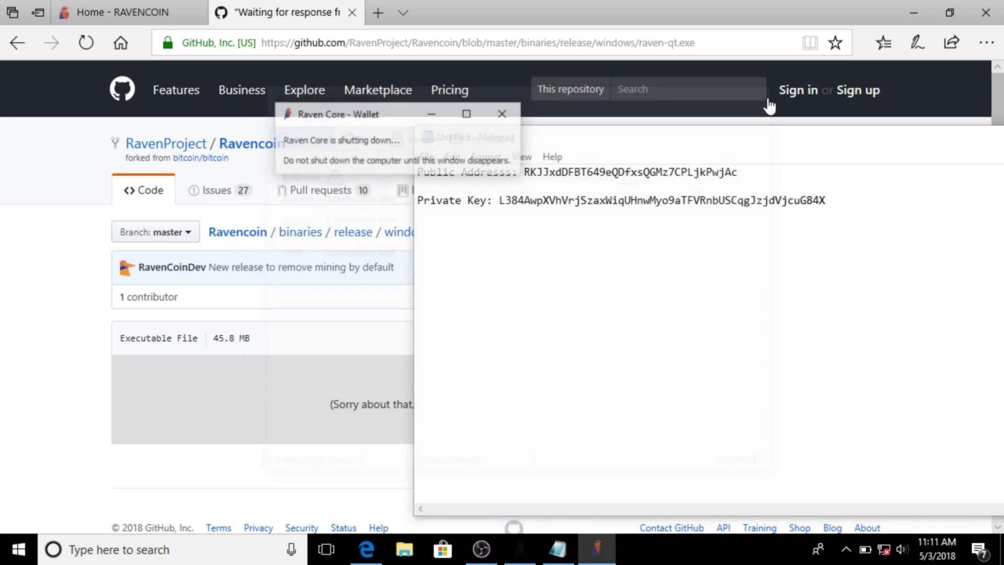
left_click(194, 555)
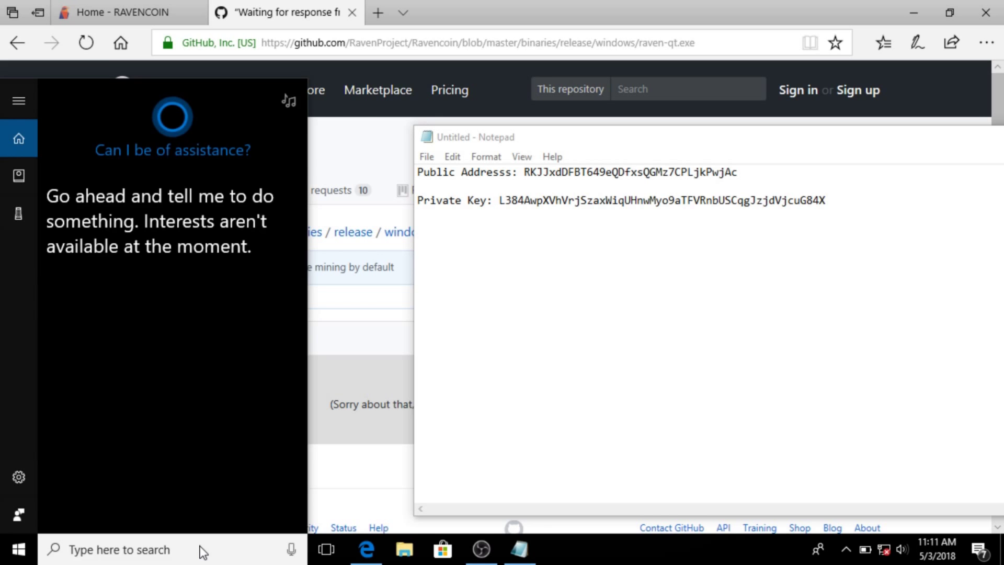
type("%appdata")
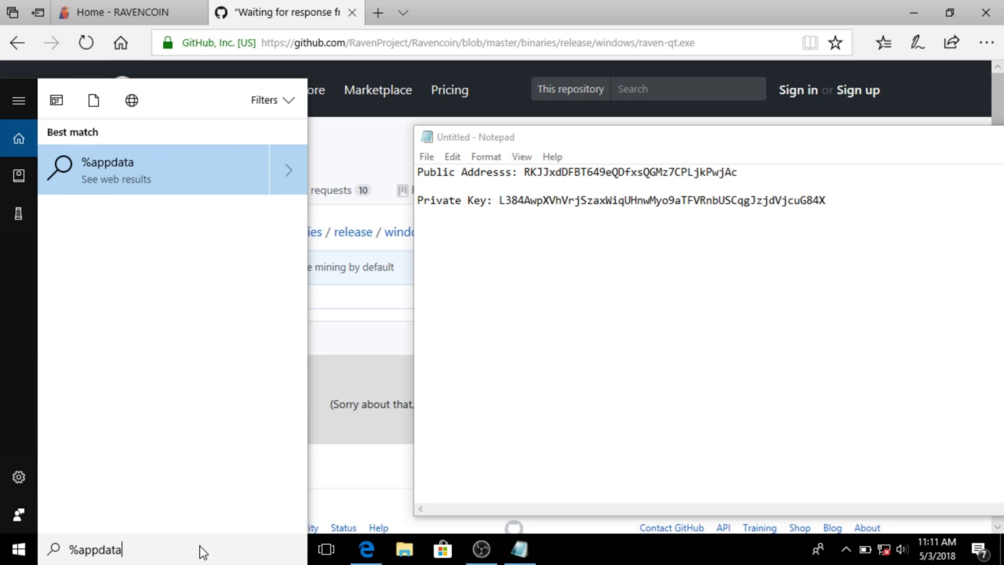
key("Return")
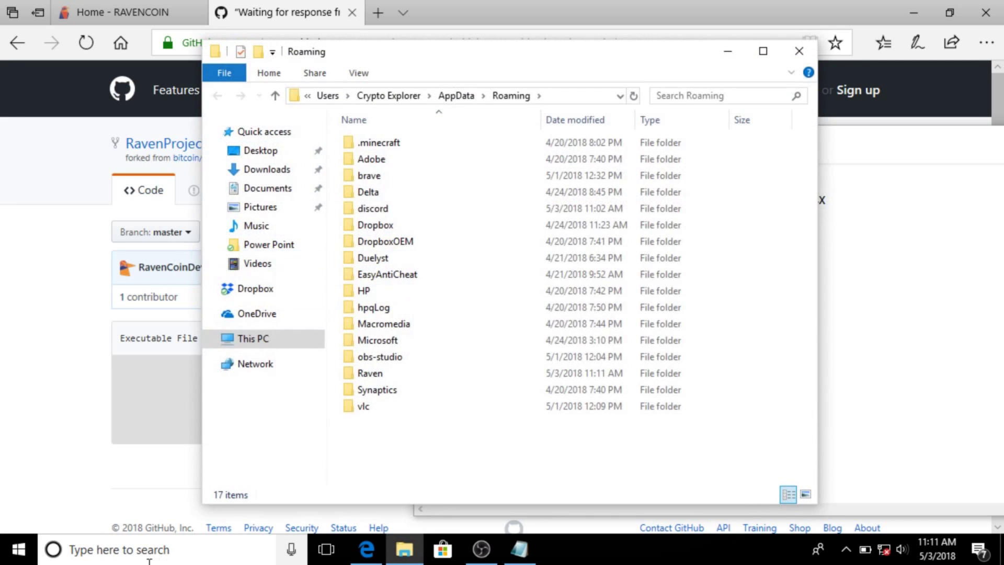
Step: Delete wallet.dat from the Raven folder, then select the saved address and key lines in Notepad
double_click(368, 373)
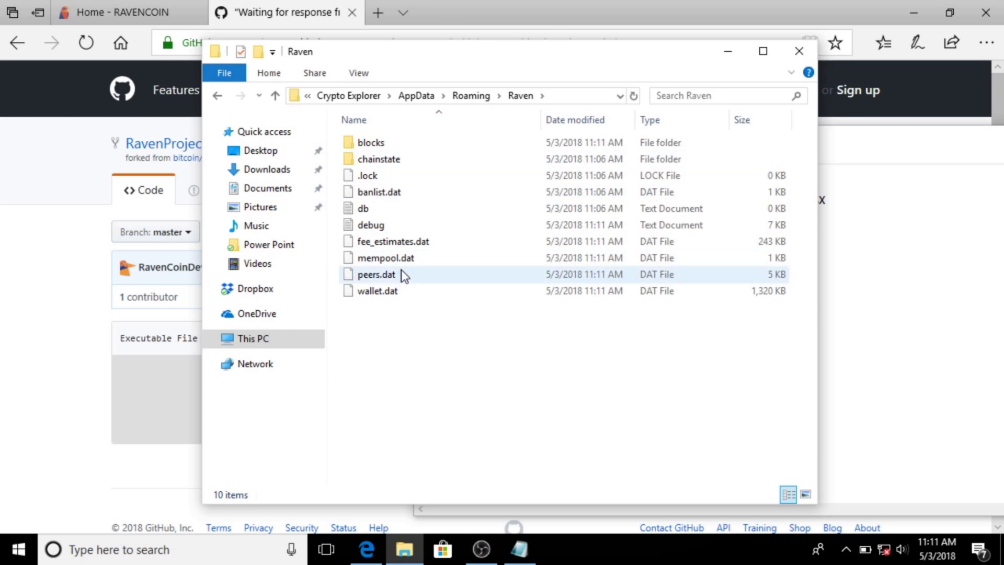
left_click(392, 287)
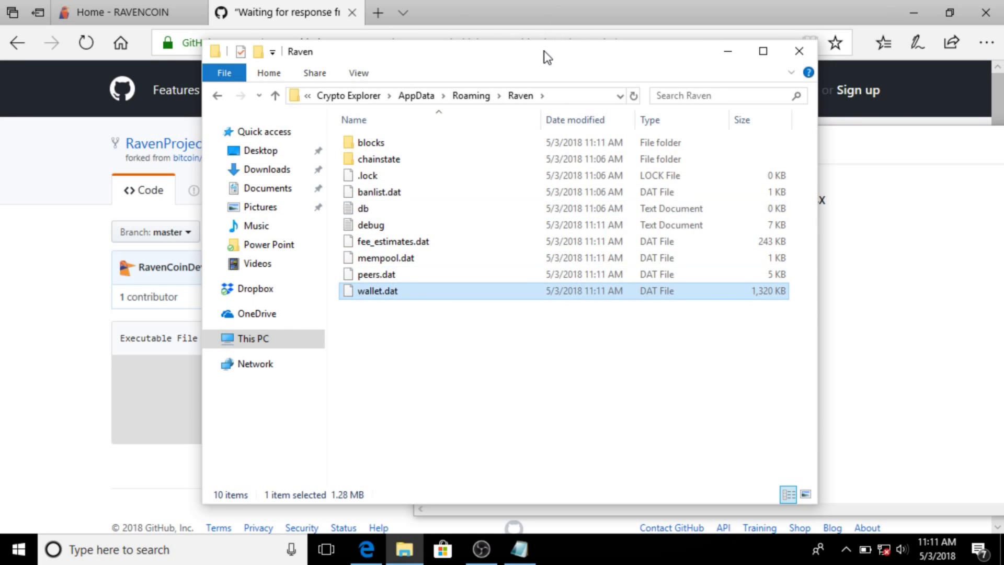
left_click_drag(543, 52, 366, 35)
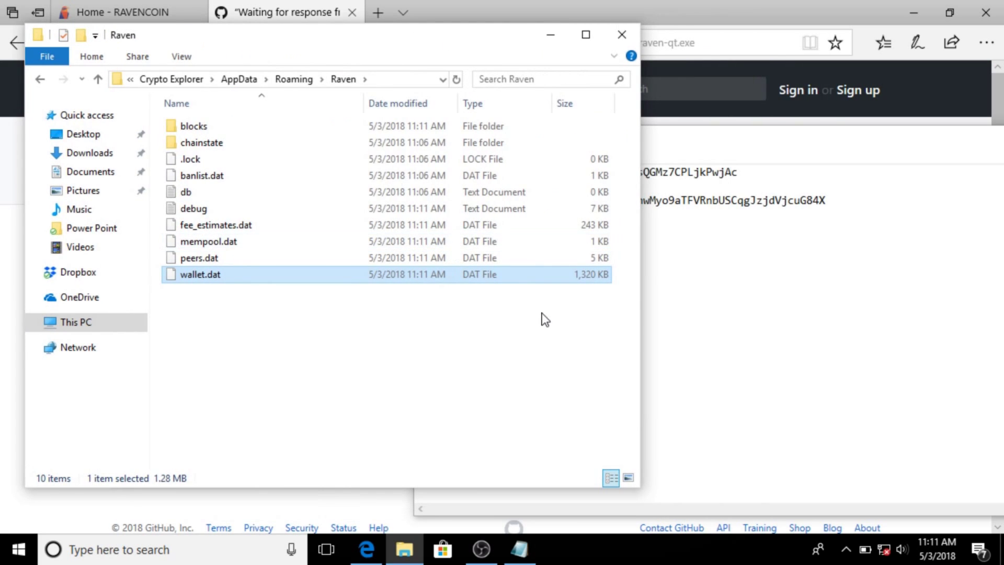
mouse_move(888, 561)
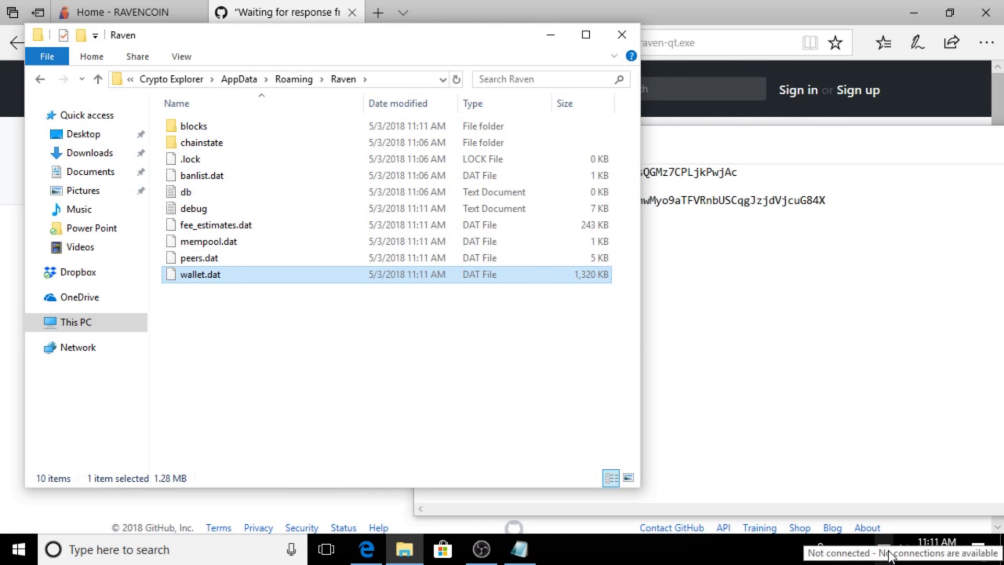
left_click(746, 276)
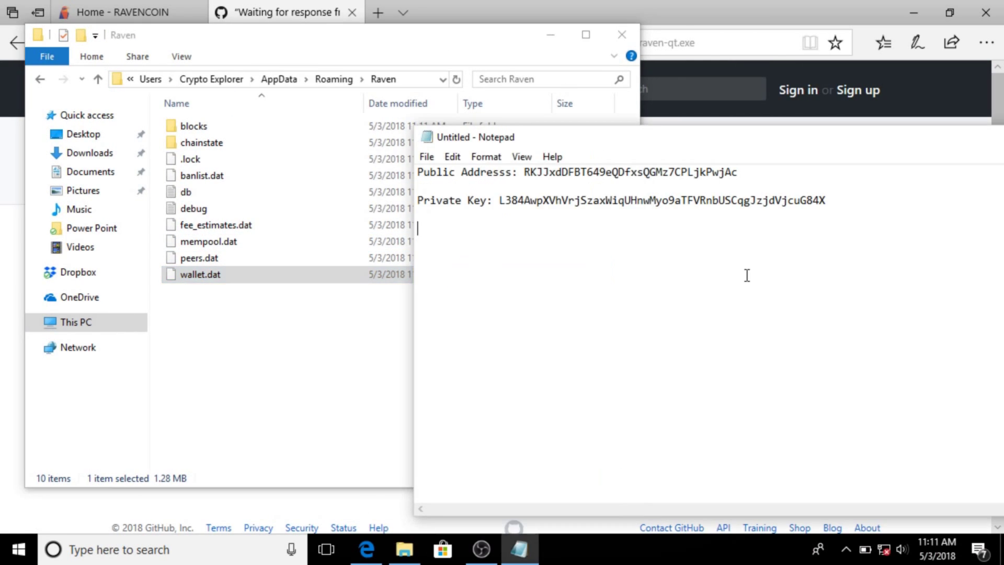
left_click(302, 390)
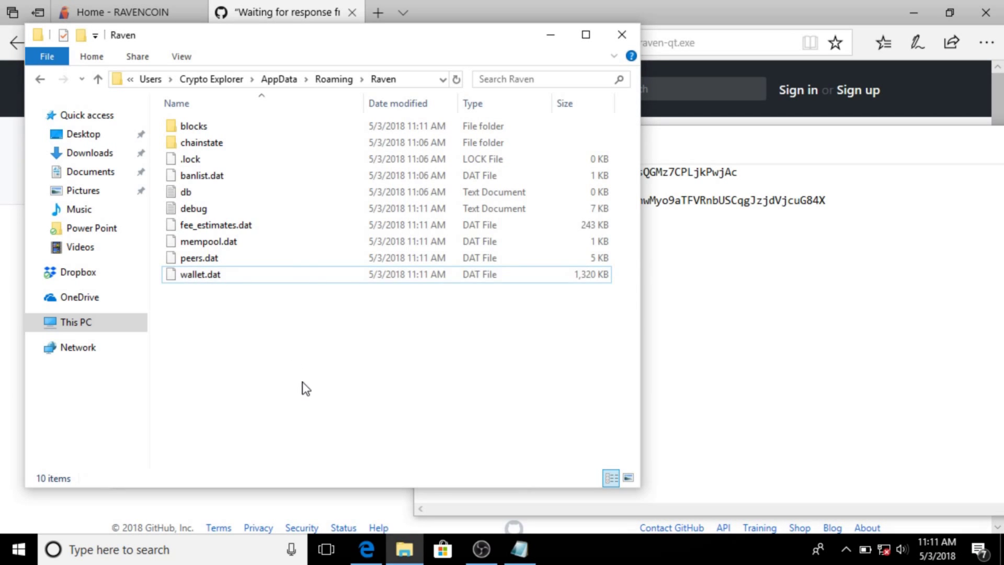
right_click(181, 276)
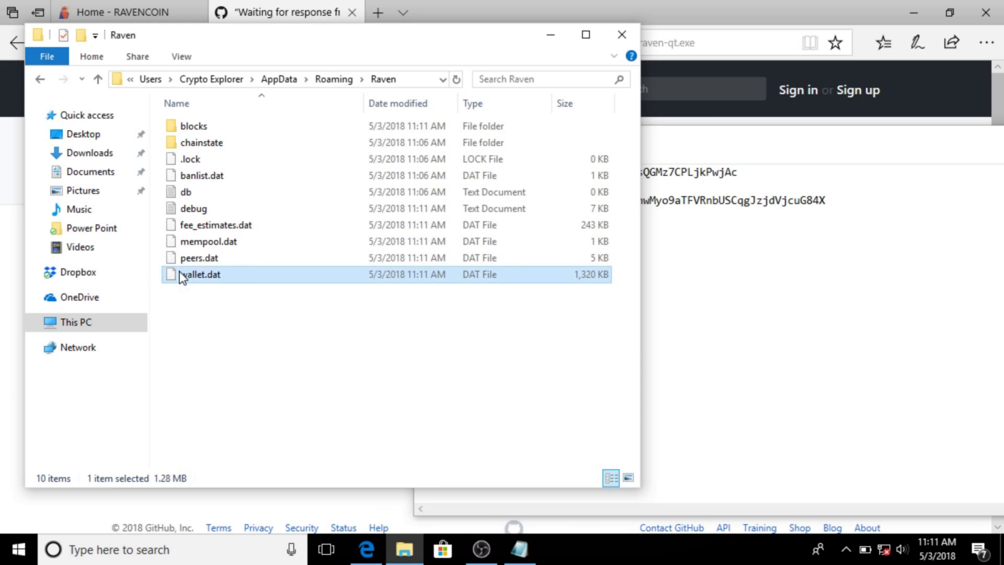
left_click(237, 459)
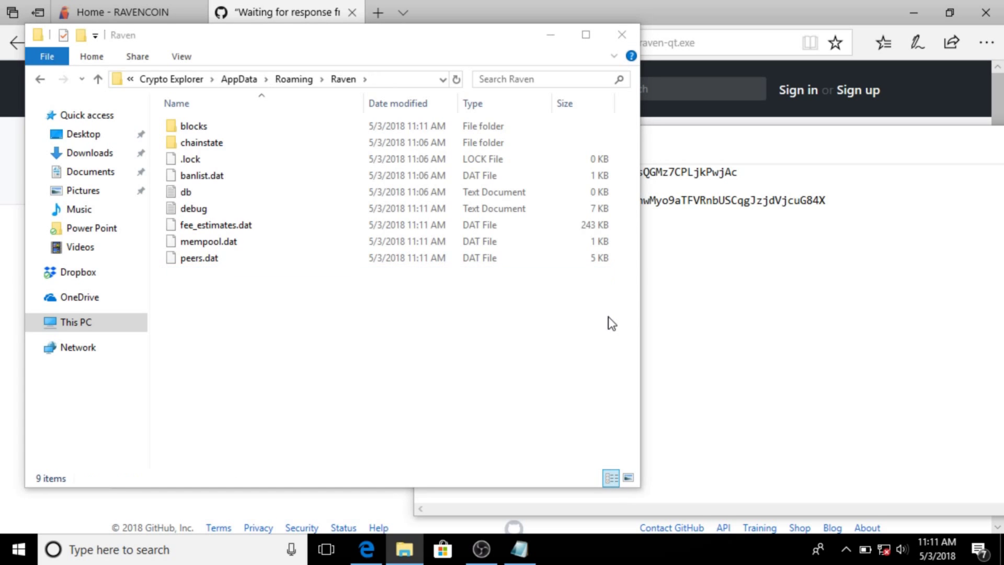
left_click(782, 296)
left_click_drag(931, 199, 336, 147)
Step: Copy the Public Address and Private Key lines in Notepad, then move the note left and reselect them
right_click(581, 193)
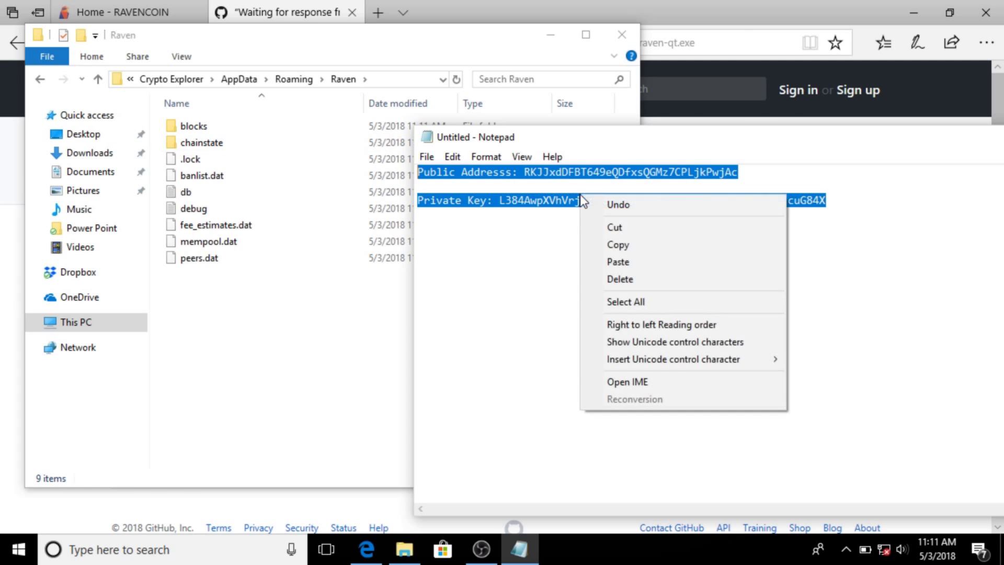
left_click(634, 251)
left_click(540, 277)
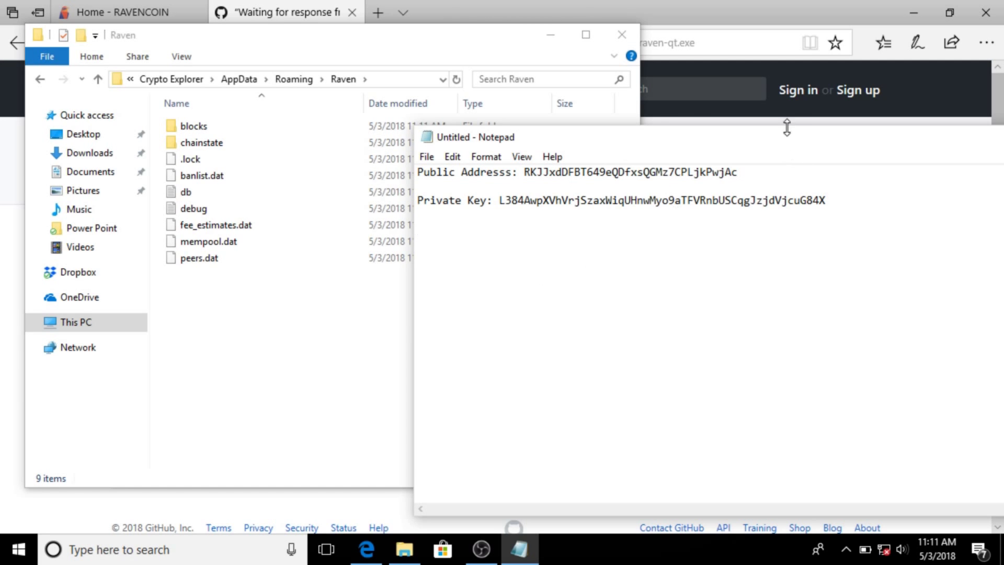
left_click_drag(791, 134, 539, 146)
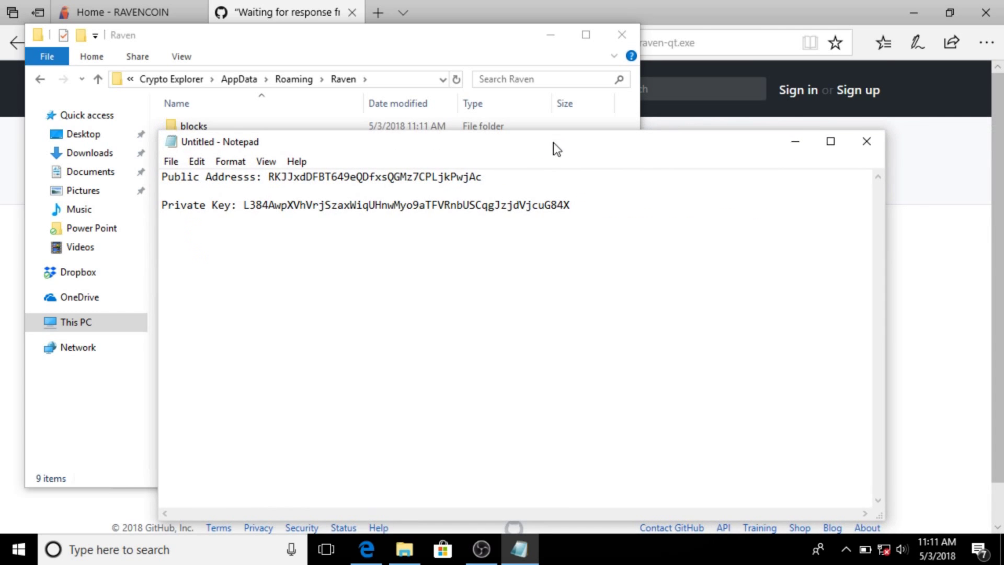
left_click_drag(619, 210, 118, 181)
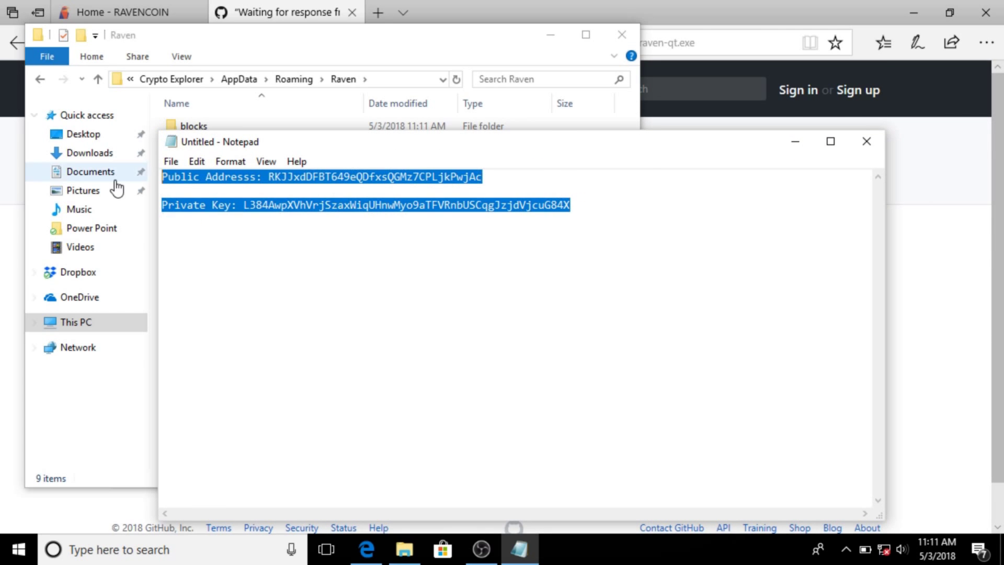
Step: Nudge the Notepad note aside, then bring up the Raven data folder window and close it
left_click_drag(442, 142, 516, 59)
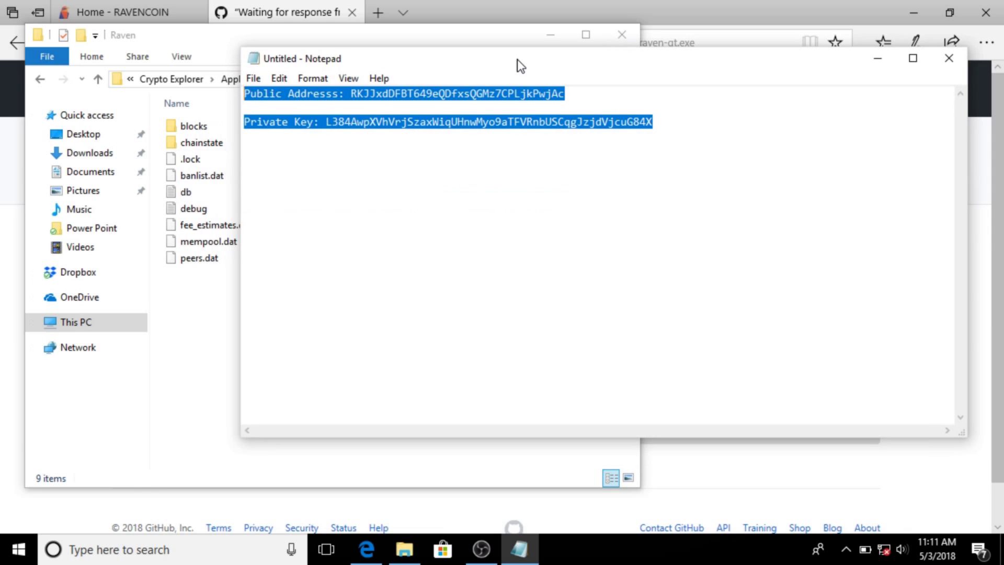
left_click(711, 121)
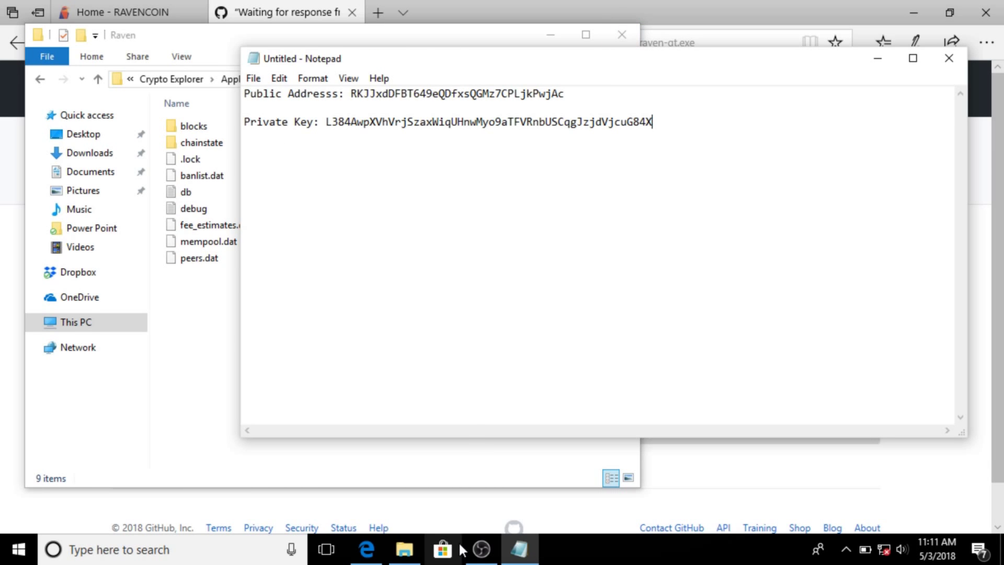
left_click(238, 456)
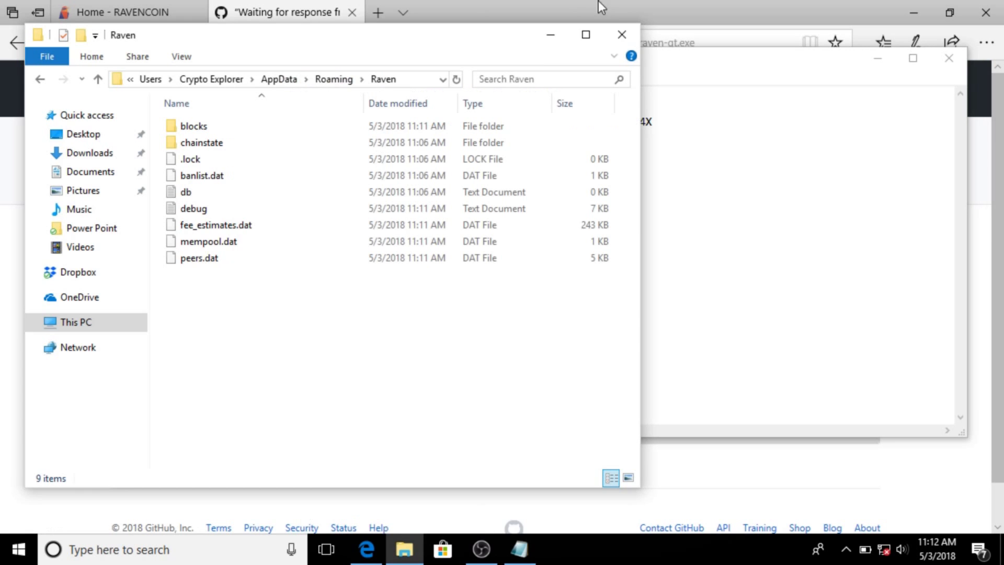
left_click(615, 36)
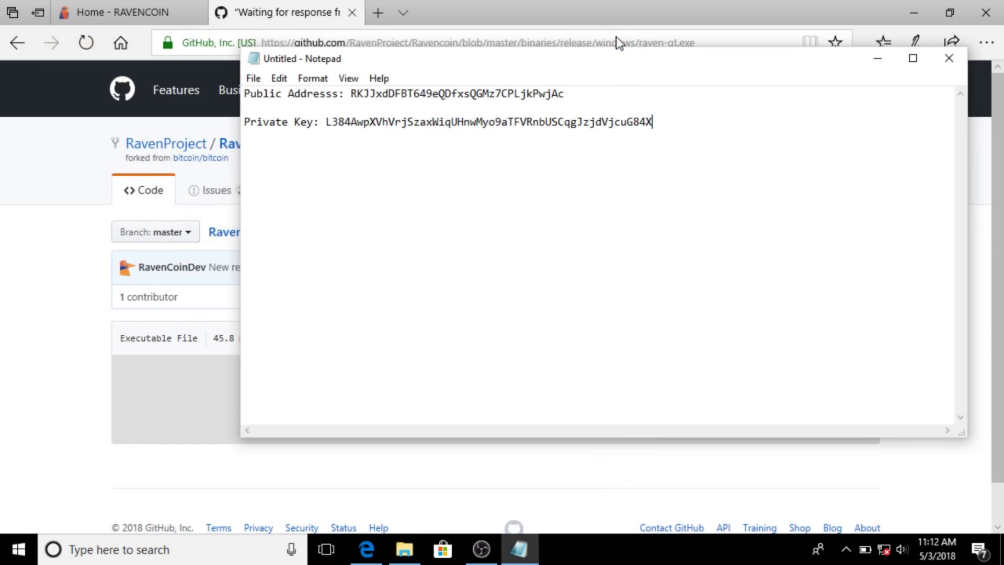
Step: Relaunch Raven Core wallet from Windows search and dismiss the Dropbox notification and sync warning
left_click(191, 548)
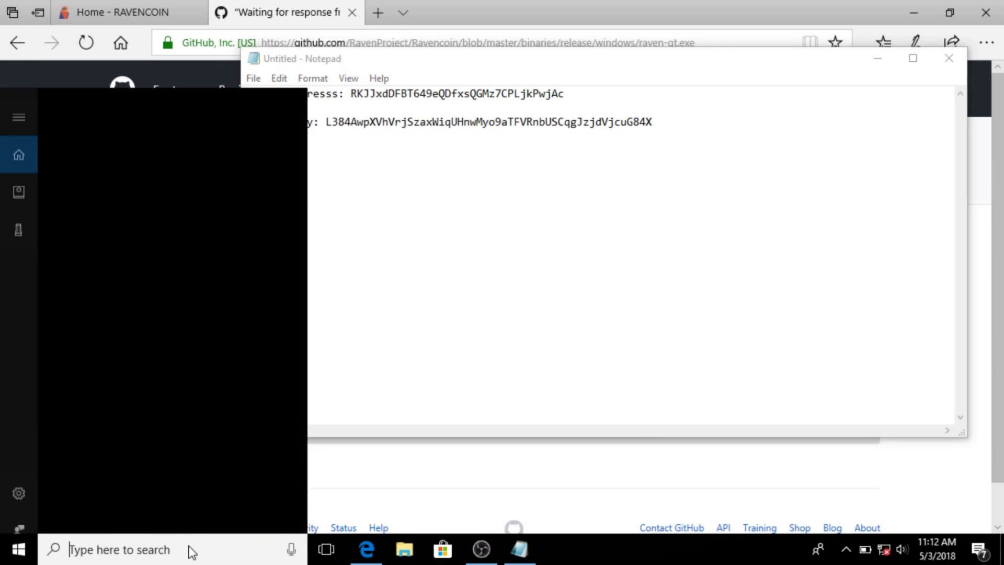
type("rav")
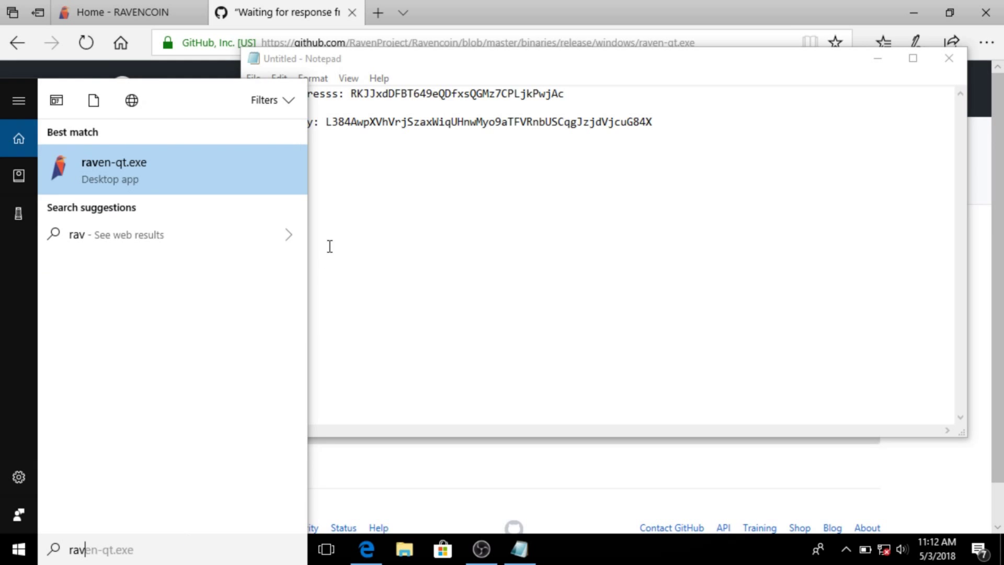
left_click(191, 154)
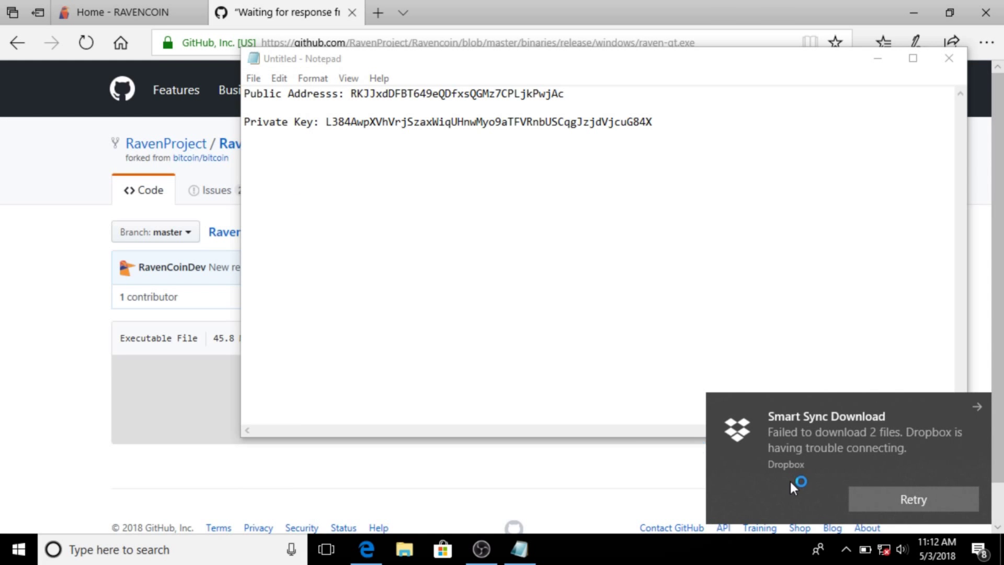
left_click(981, 406)
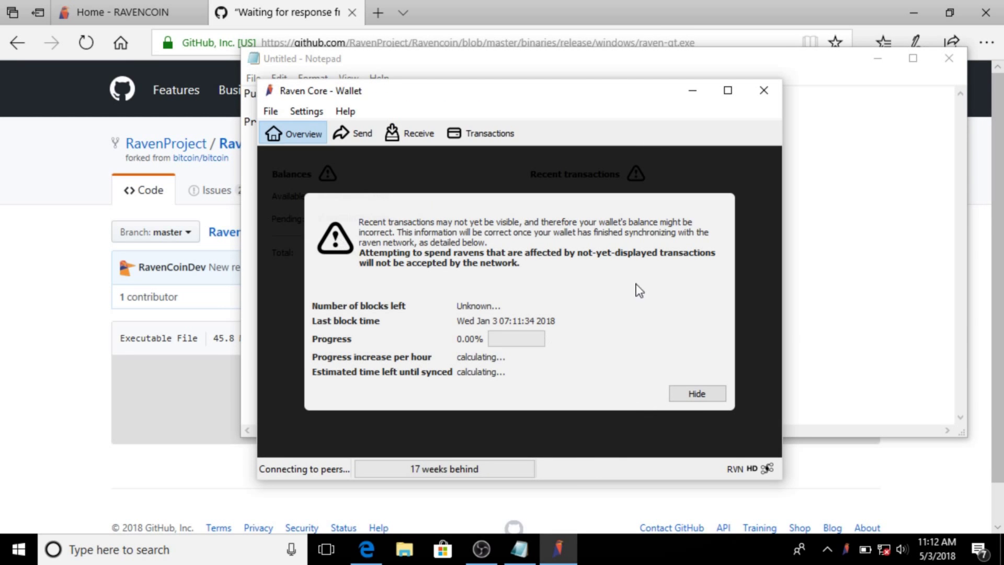
left_click(694, 397)
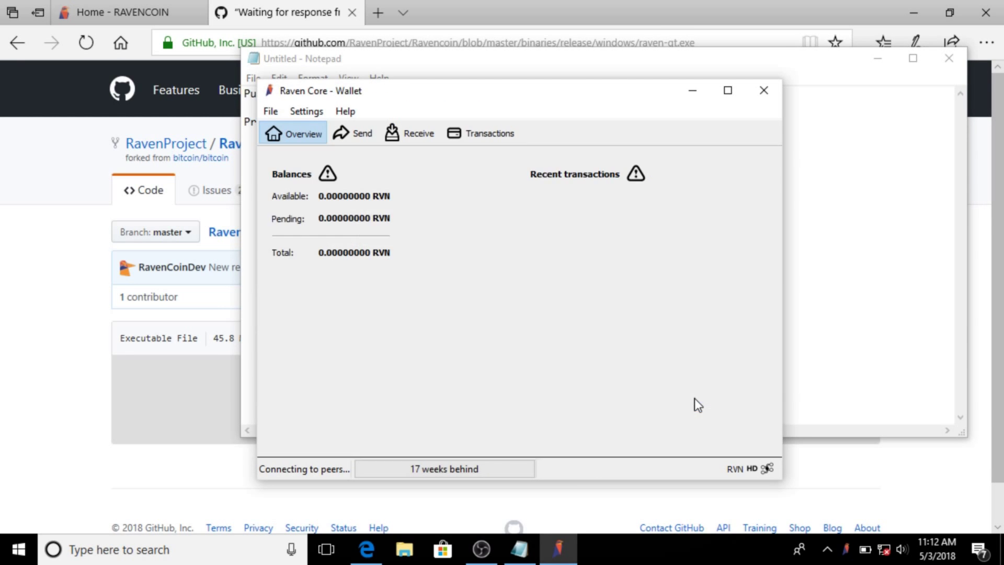
Step: Verify the File > Receiving addresses list is empty, close it, and bring the saved key note forward
left_click(268, 112)
left_click(300, 219)
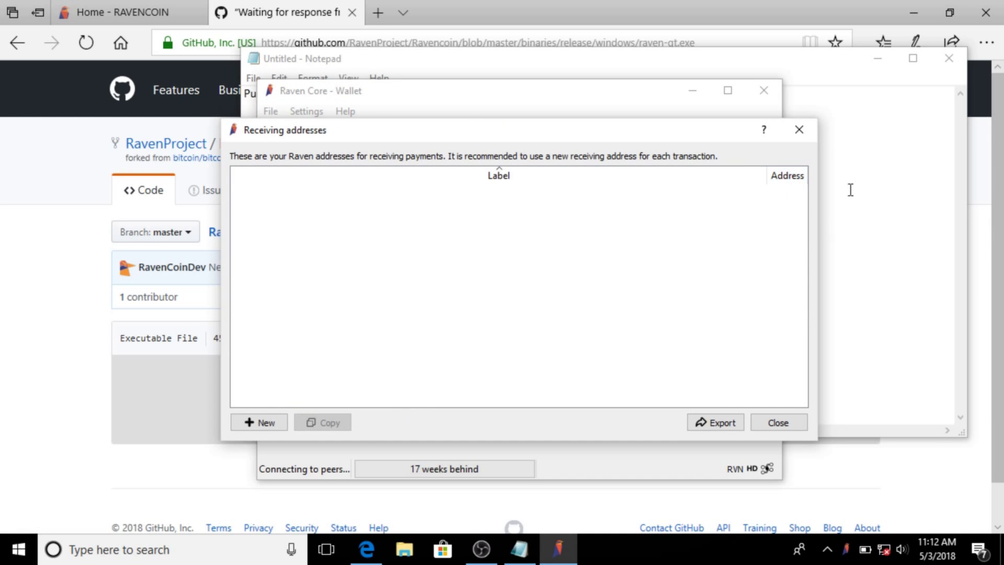
left_click_drag(643, 133, 488, 163)
left_click(646, 157)
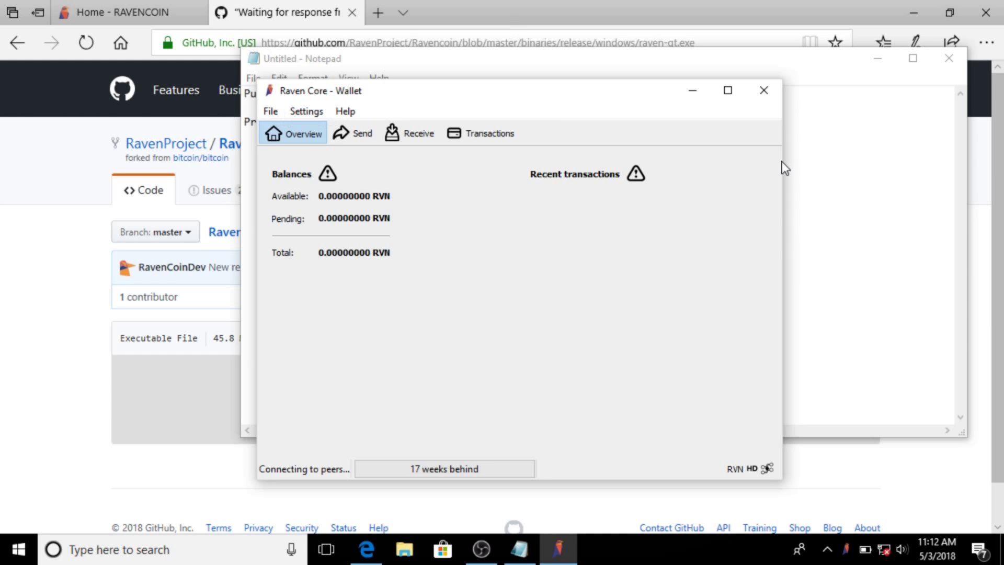
left_click(831, 173)
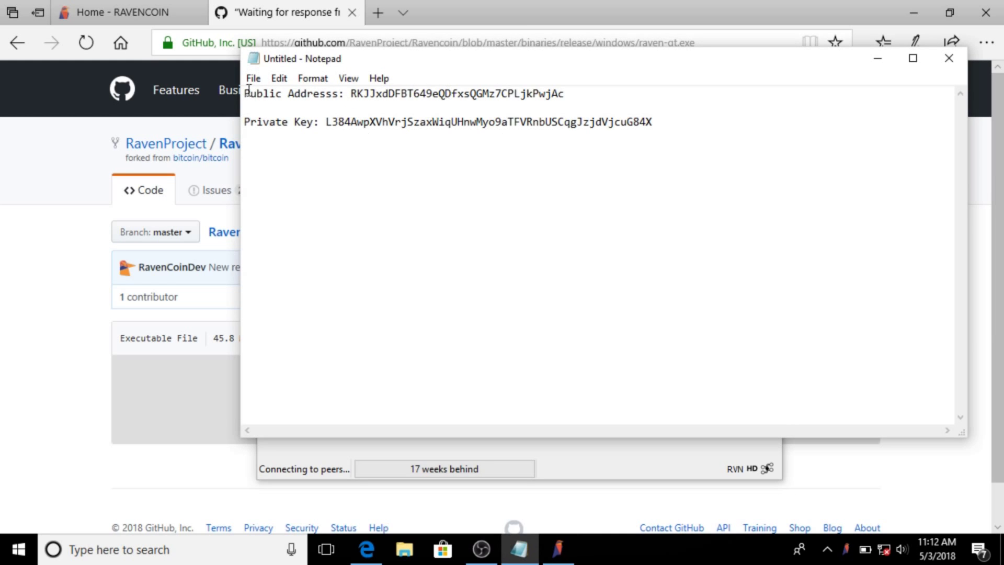
left_click(597, 463)
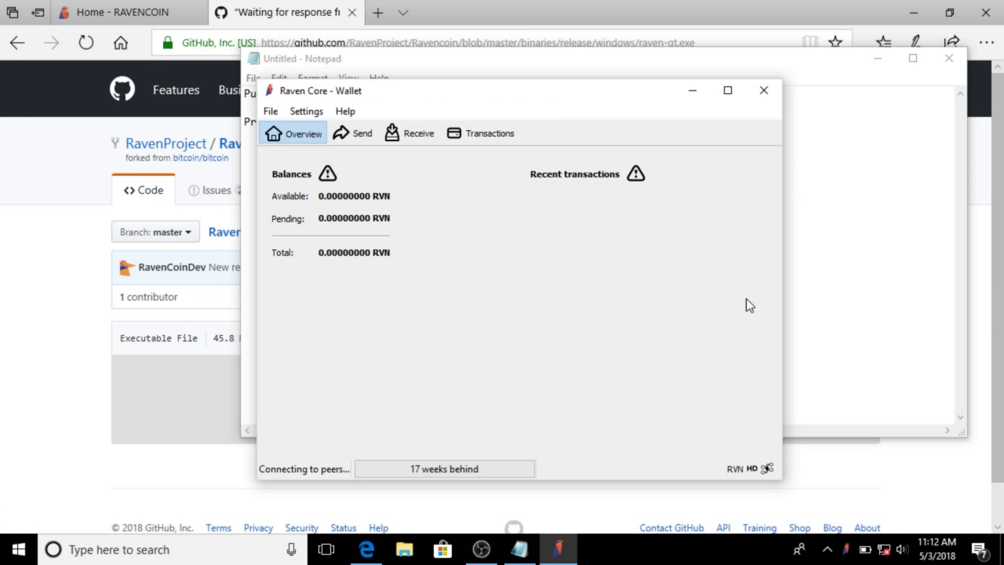
left_click(884, 241)
Step: Copy the saved private key from the Notepad note and switch back to the wallet
double_click(460, 119)
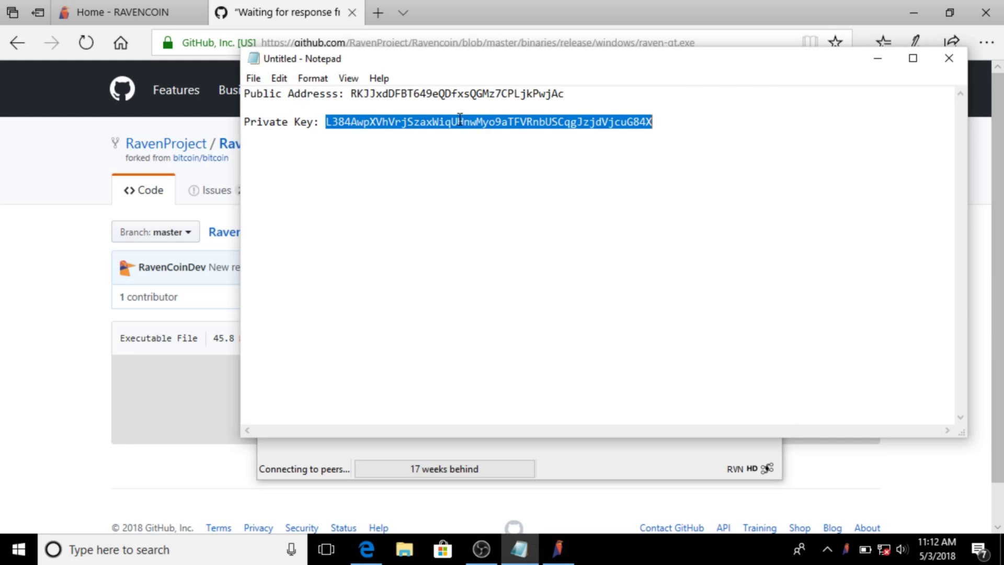
right_click(460, 120)
left_click(497, 167)
left_click(605, 456)
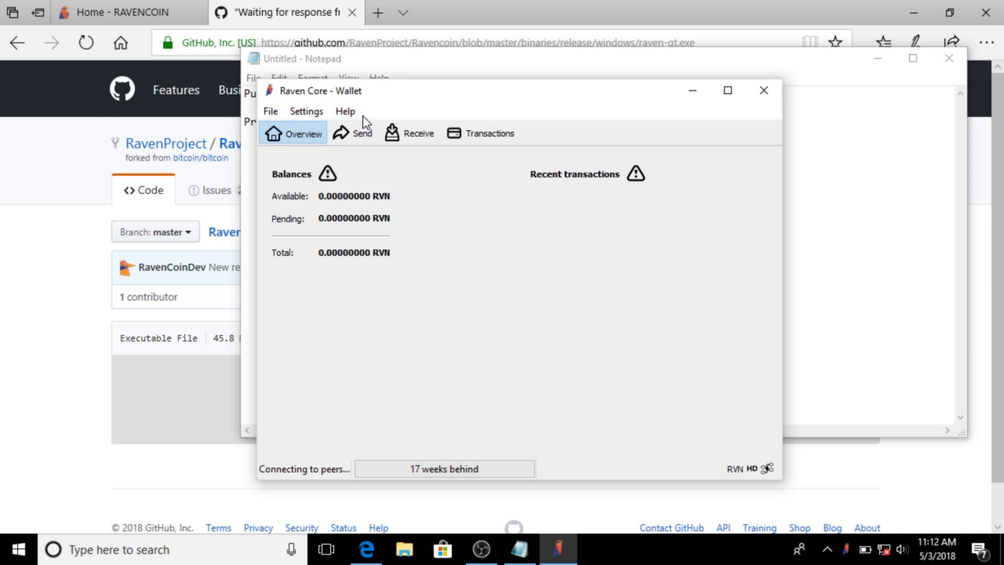
Step: Open Help > Debug window, after closing the Command-line options list opened by mistake
left_click(346, 111)
left_click(419, 147)
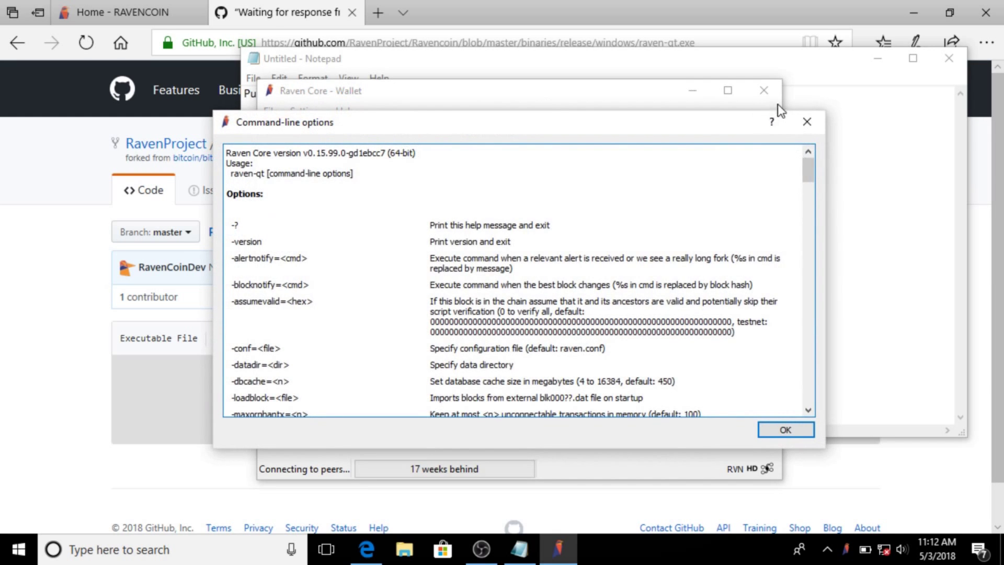
left_click(807, 121)
left_click(345, 112)
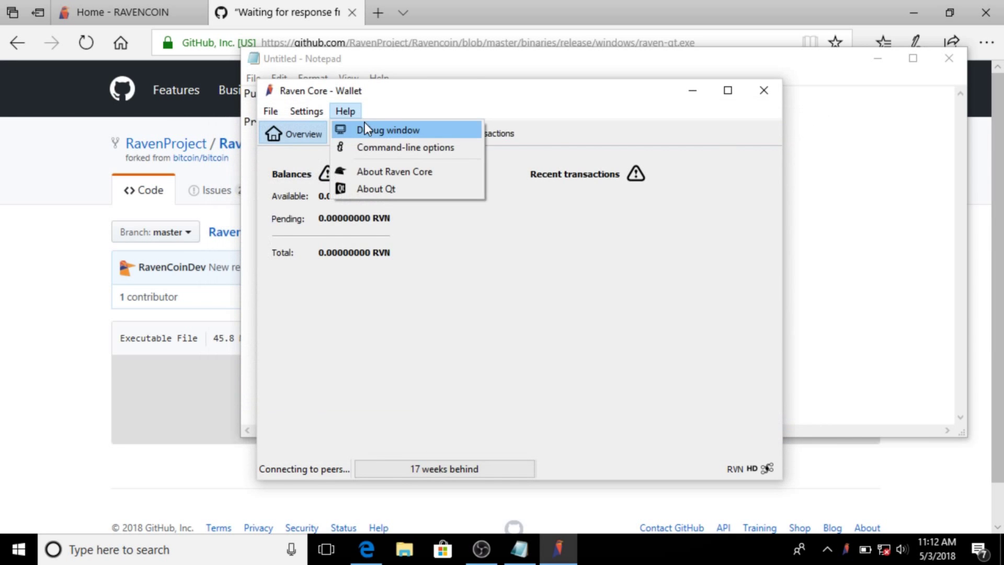
left_click(365, 130)
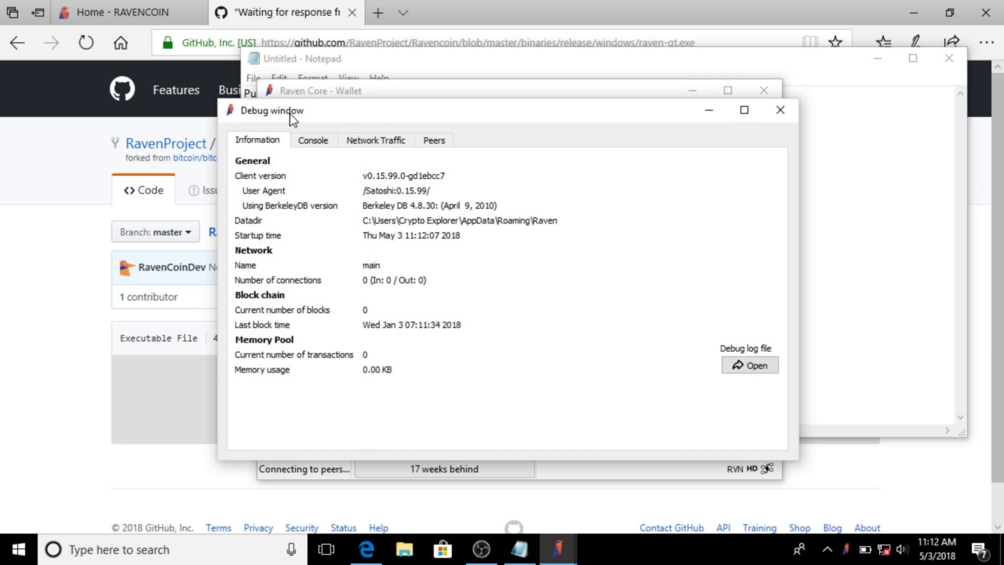
Step: Run importprivkey with the pasted private key in the Console tab, getting null, then close the window
left_click(298, 142)
left_click(374, 433)
type("i")
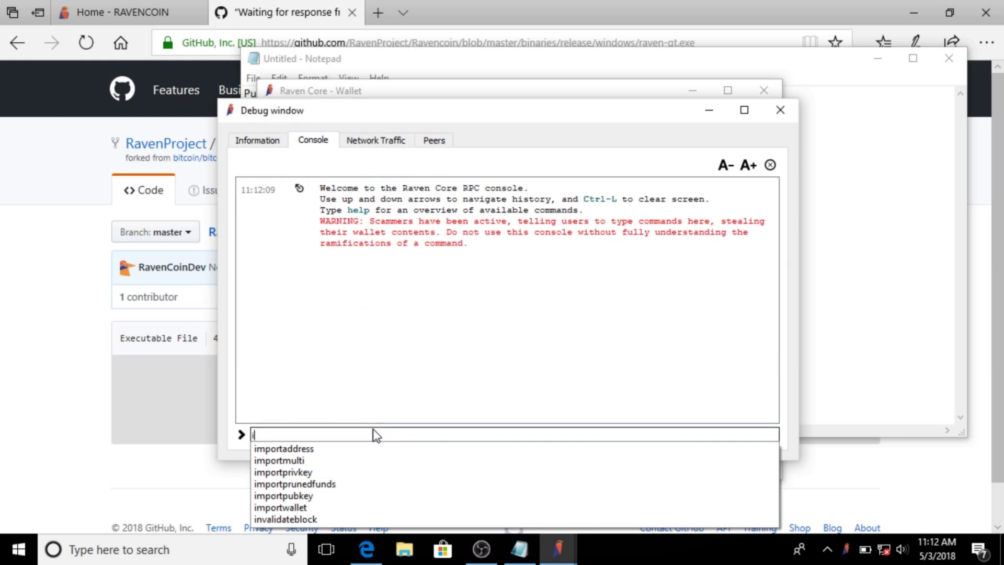
left_click(319, 472)
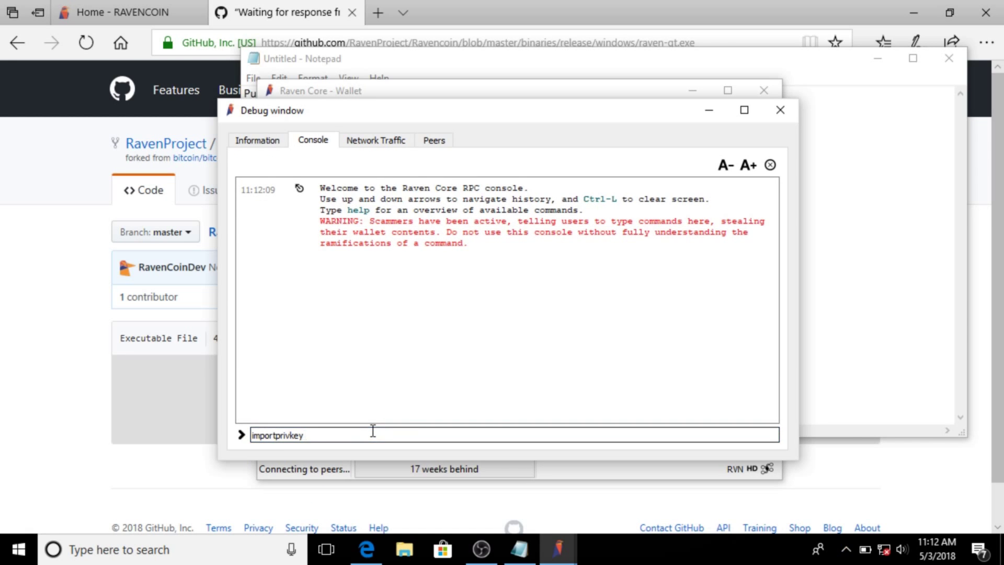
key("ctrl+v")
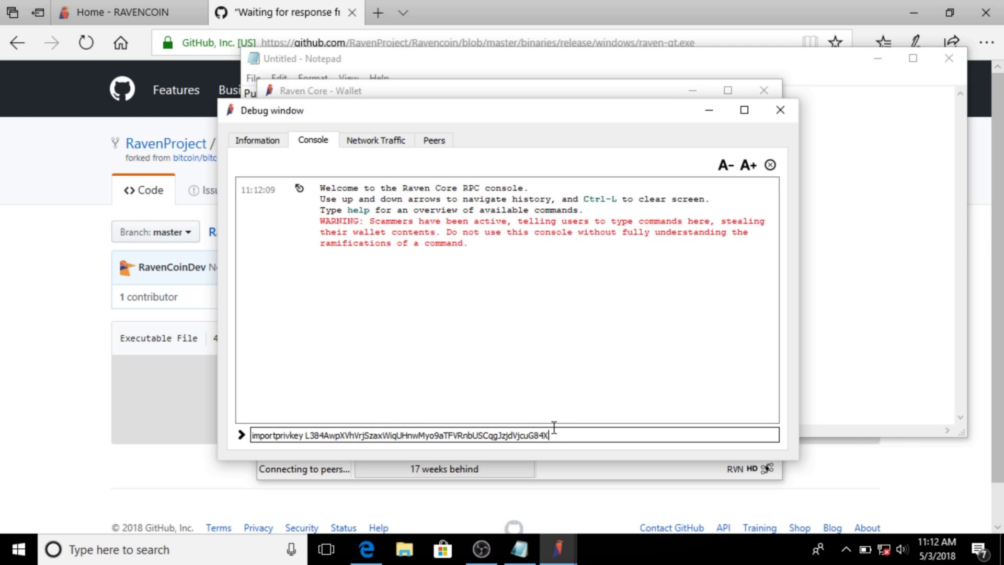
key("Return")
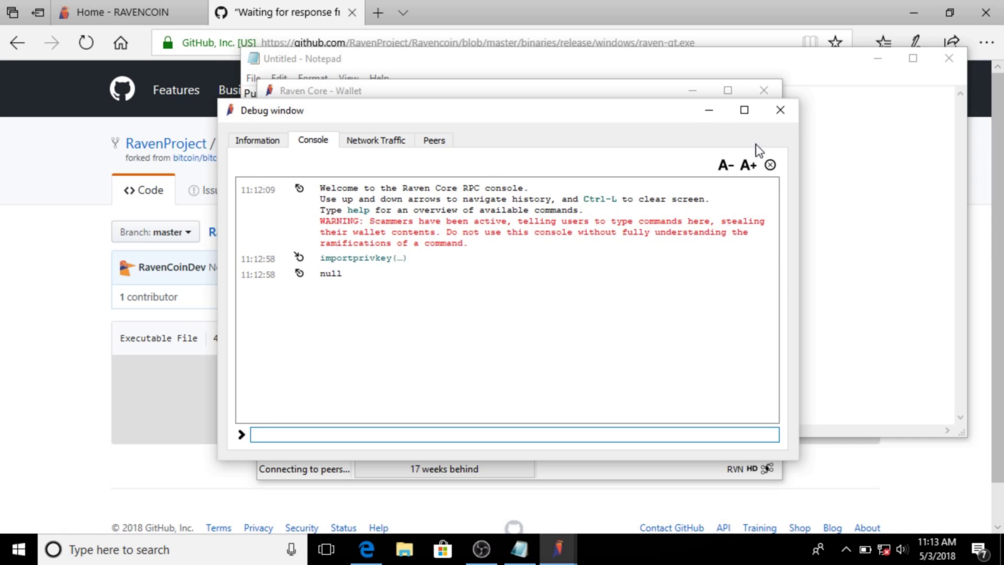
left_click(780, 109)
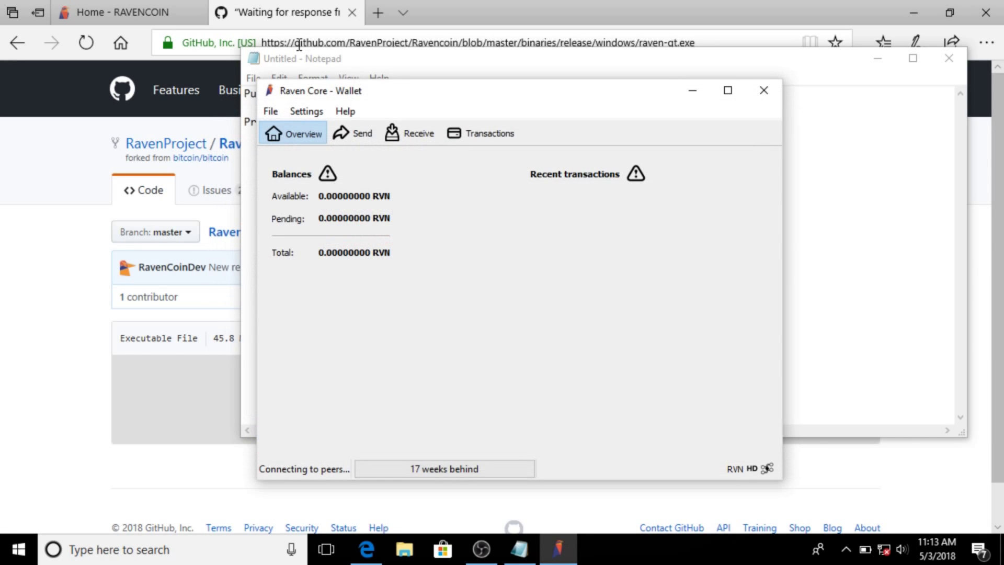
Step: Copy the newly imported address from the wallet's Receiving addresses list
left_click(270, 111)
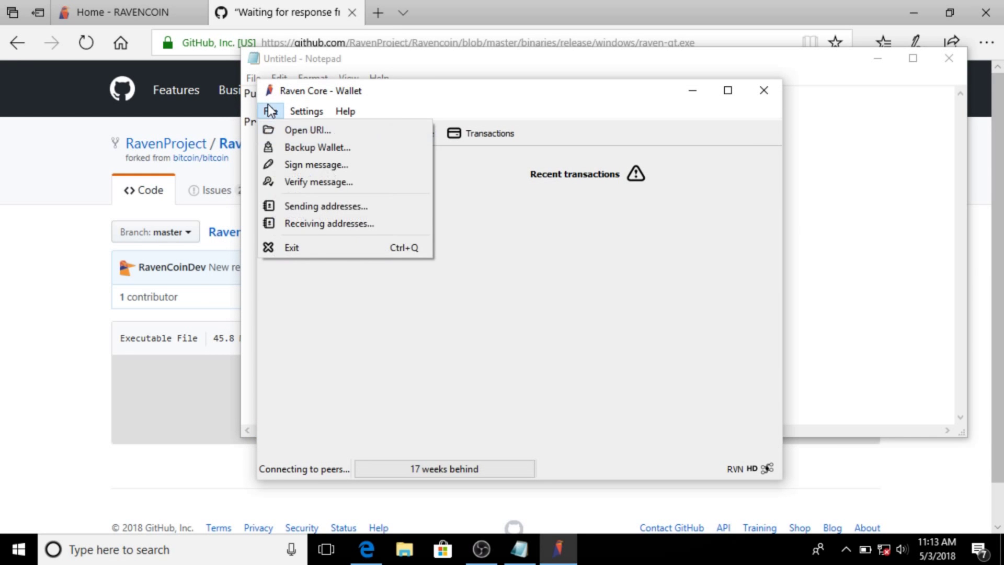
left_click(306, 221)
left_click(658, 196)
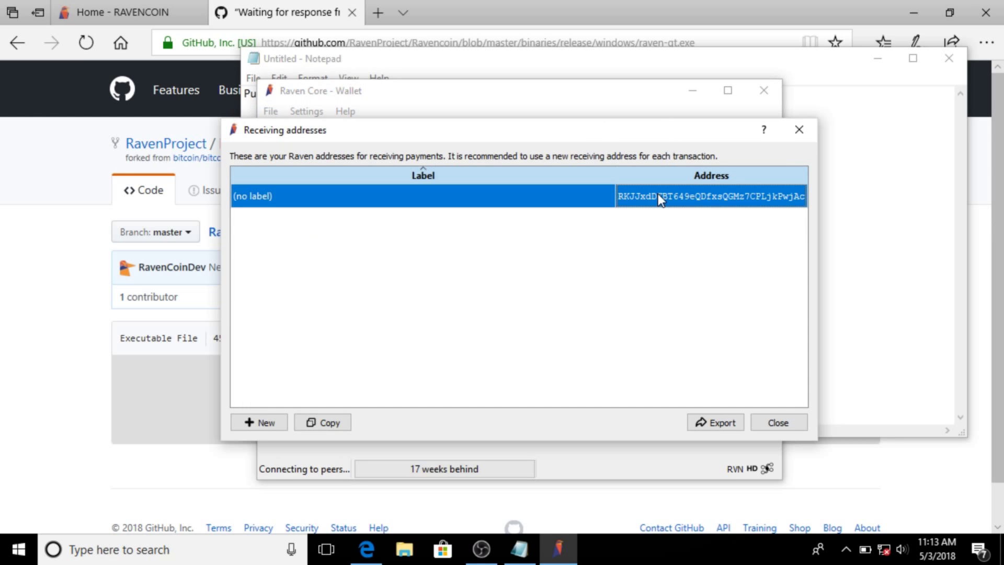
right_click(657, 195)
left_click(674, 204)
Step: Paste the copied address into the Notepad note beside the saved public address to compare them
left_click(880, 187)
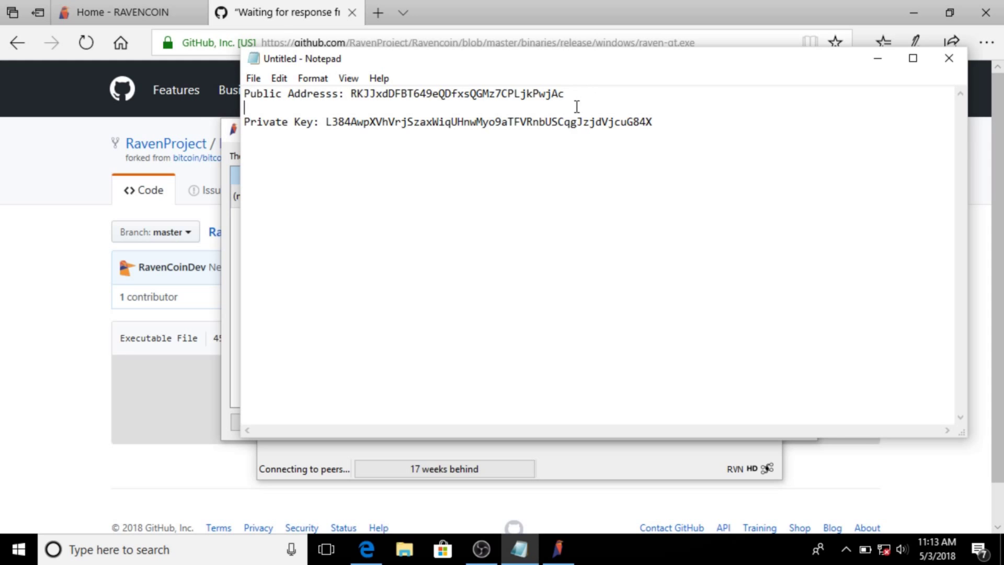
key("Return")
key("ctrl+v")
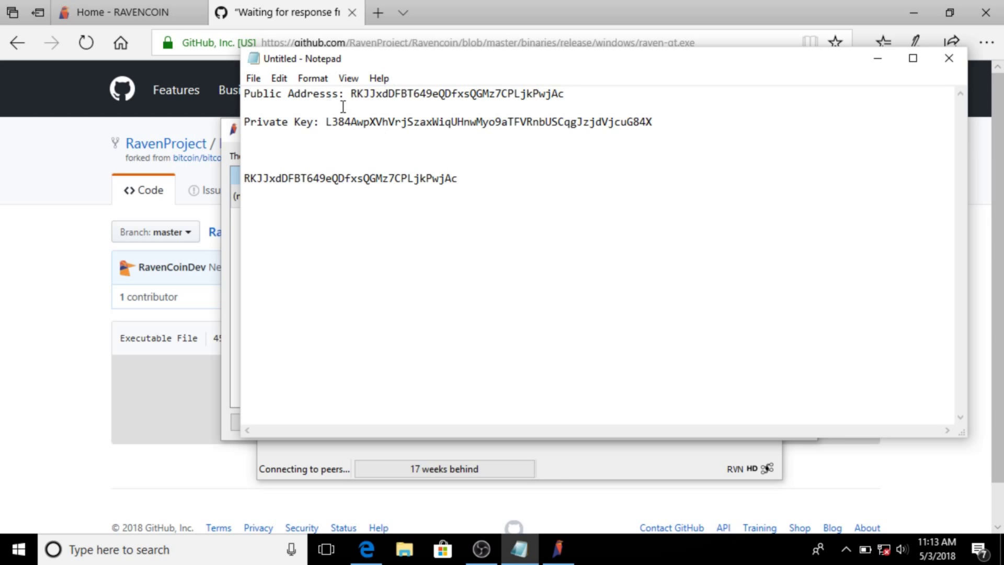
double_click(358, 93)
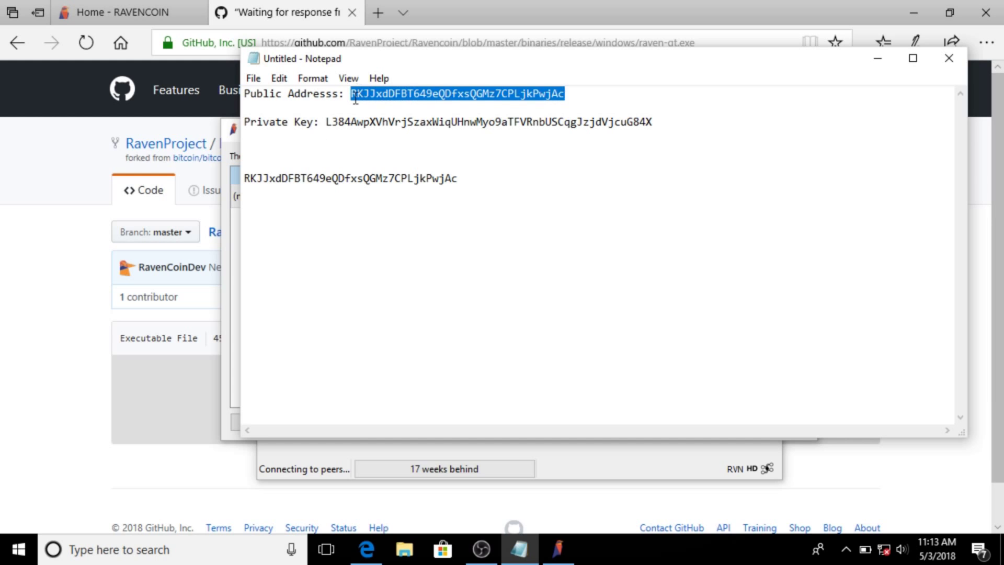
left_click(269, 165)
key("ctrl+v")
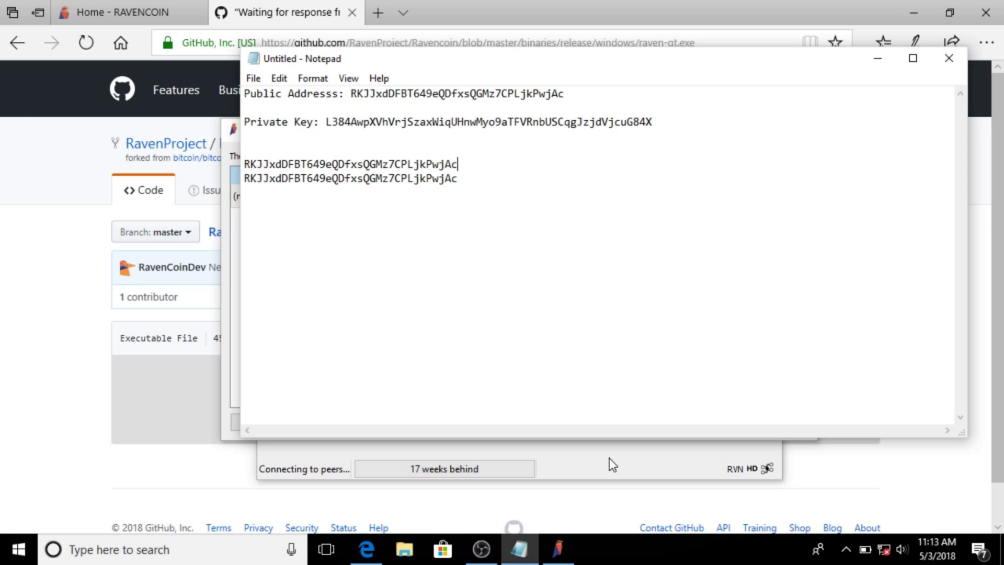
left_click(647, 463)
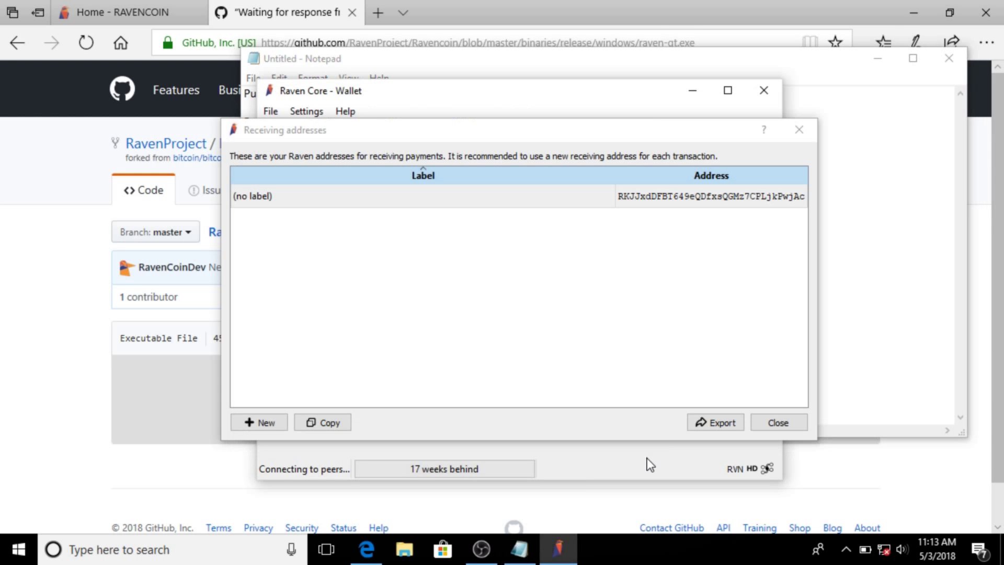